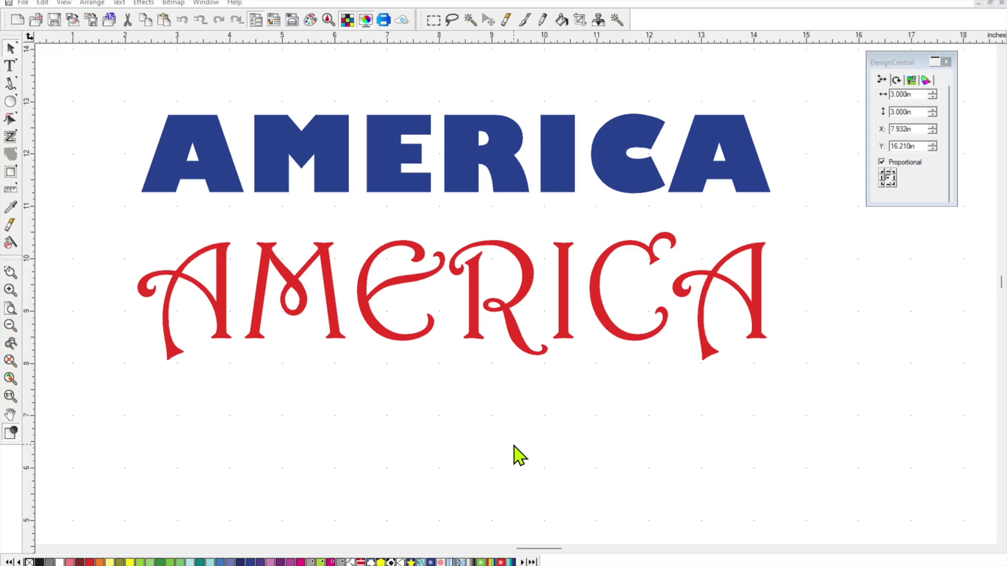
- Add a 0.100in Red outline behind the script AMERICA, keeping the original text
left_click(514, 445)
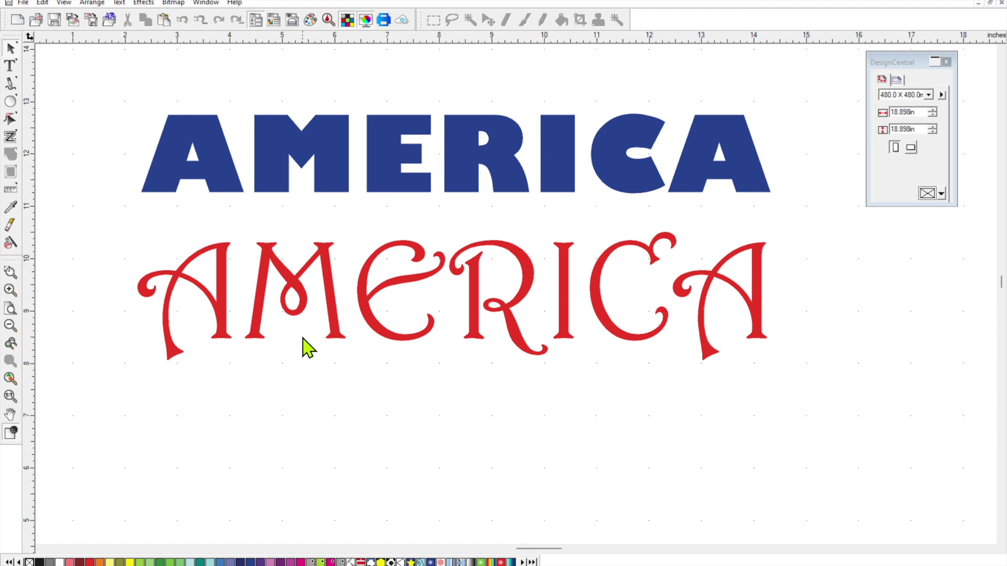
left_click(325, 271)
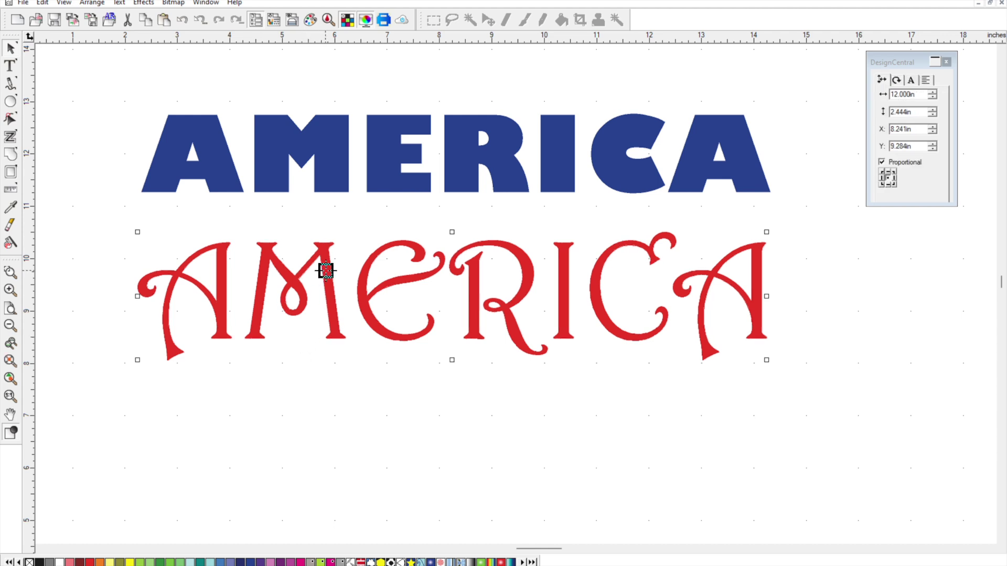
left_click(145, 3)
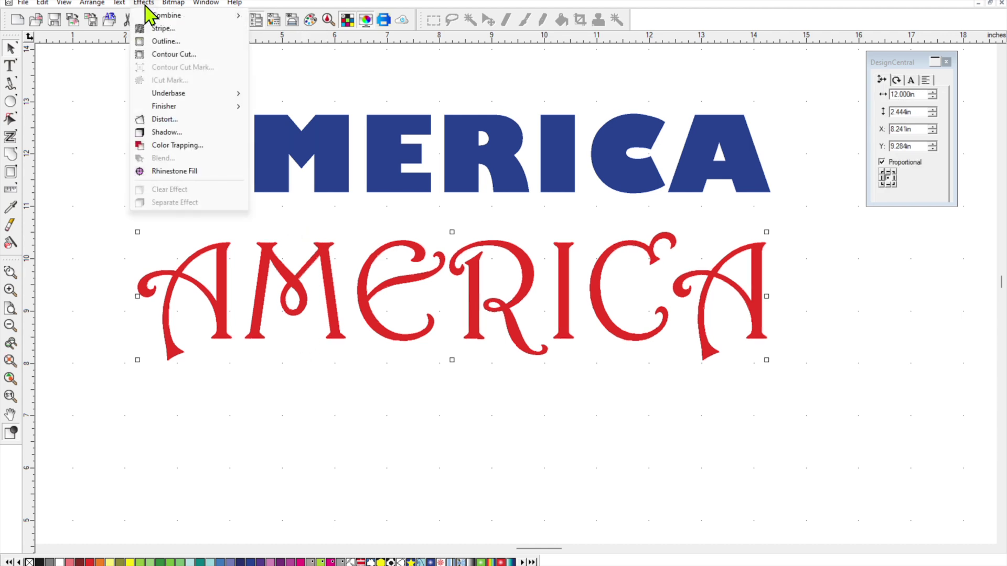
left_click(169, 43)
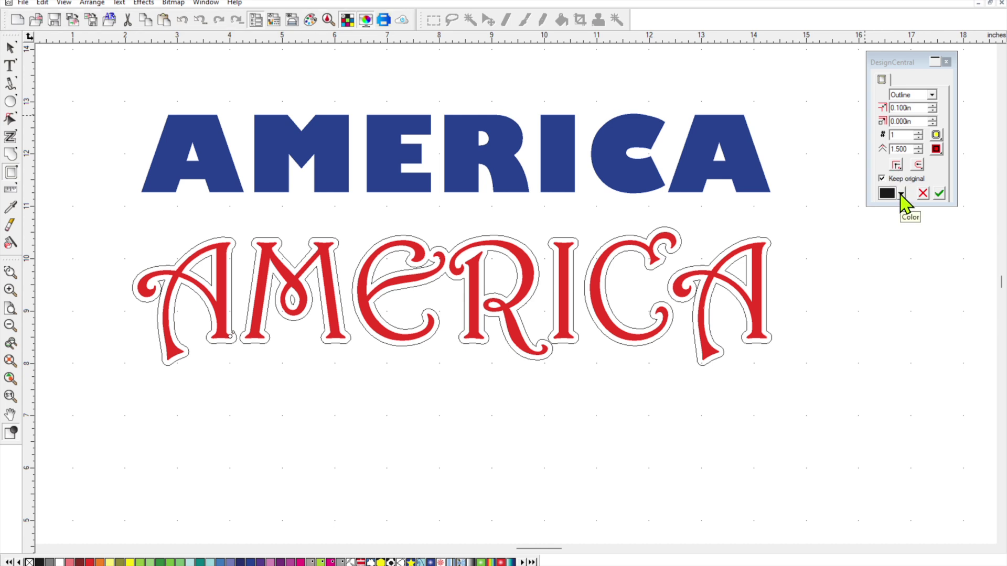
left_click(900, 193)
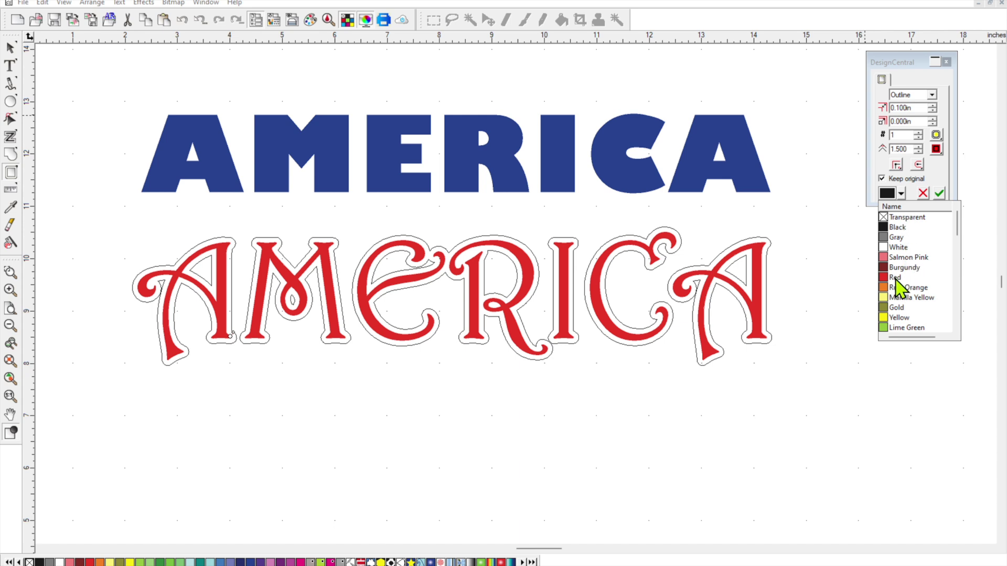
left_click(895, 278)
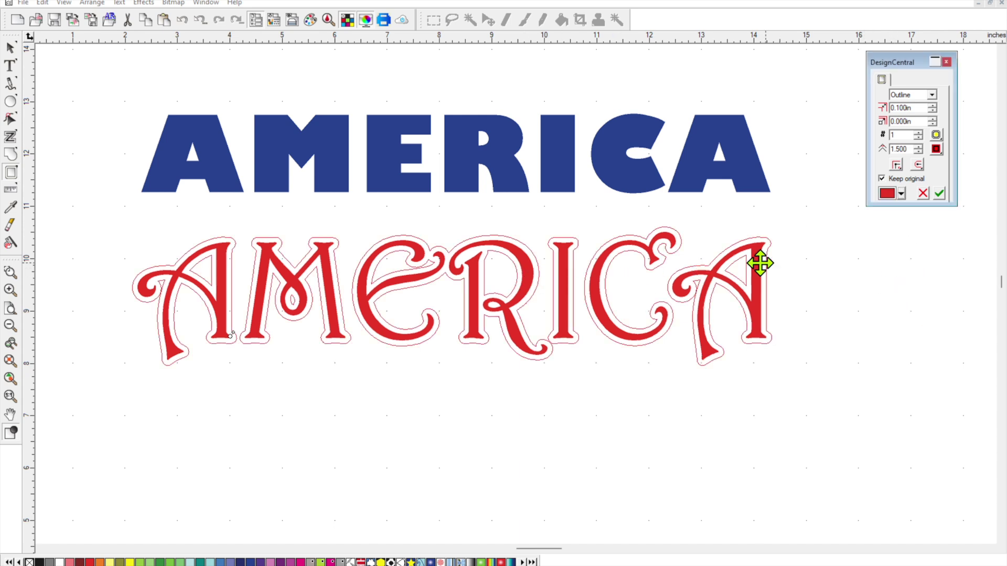
left_click(940, 194)
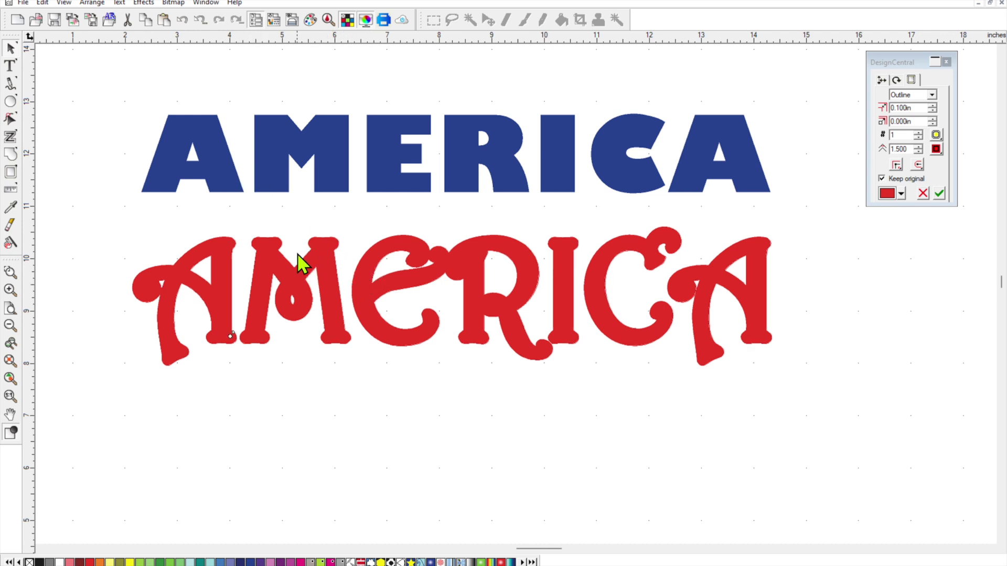
- Separate the red outline from the script AMERICA and reselect the text
left_click(143, 3)
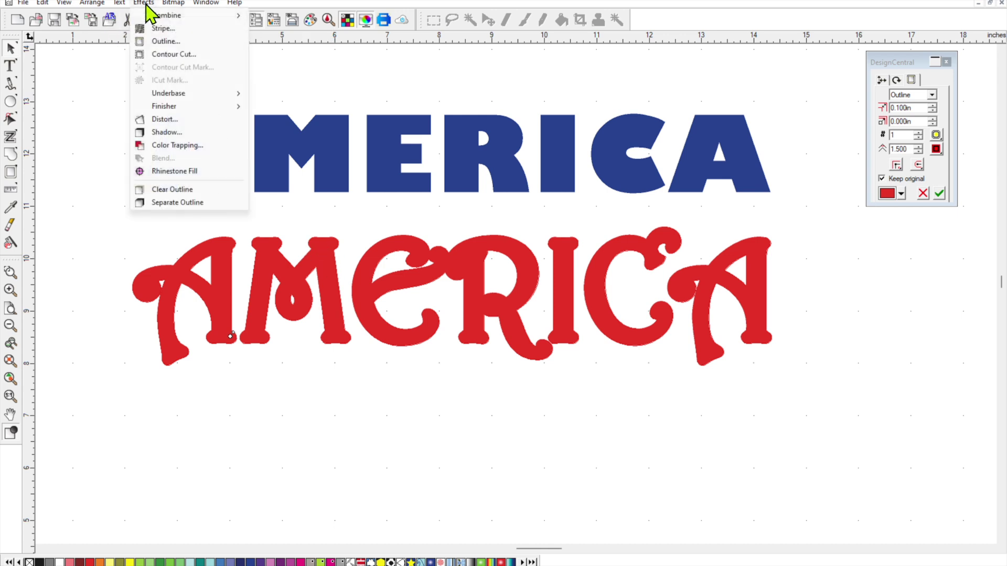
left_click(177, 202)
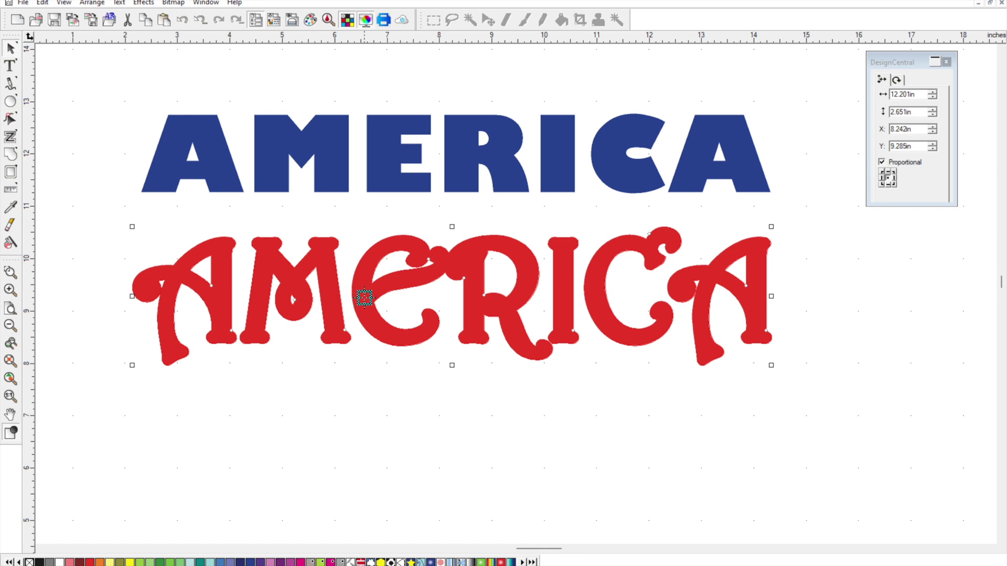
left_click(390, 399)
left_click(366, 292)
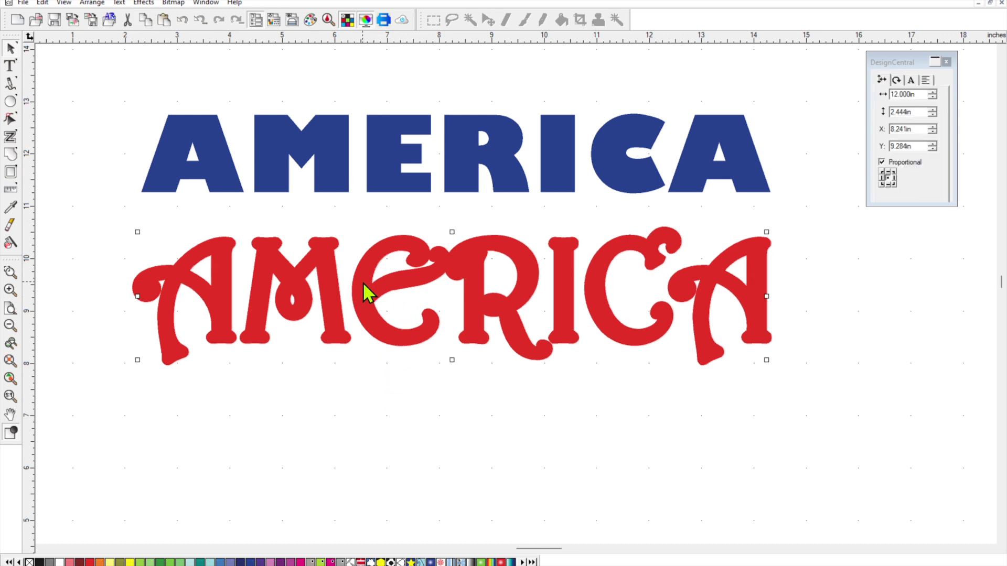
- Drag the script text off the outline to confirm they're separate, then undo the move
left_click(363, 399)
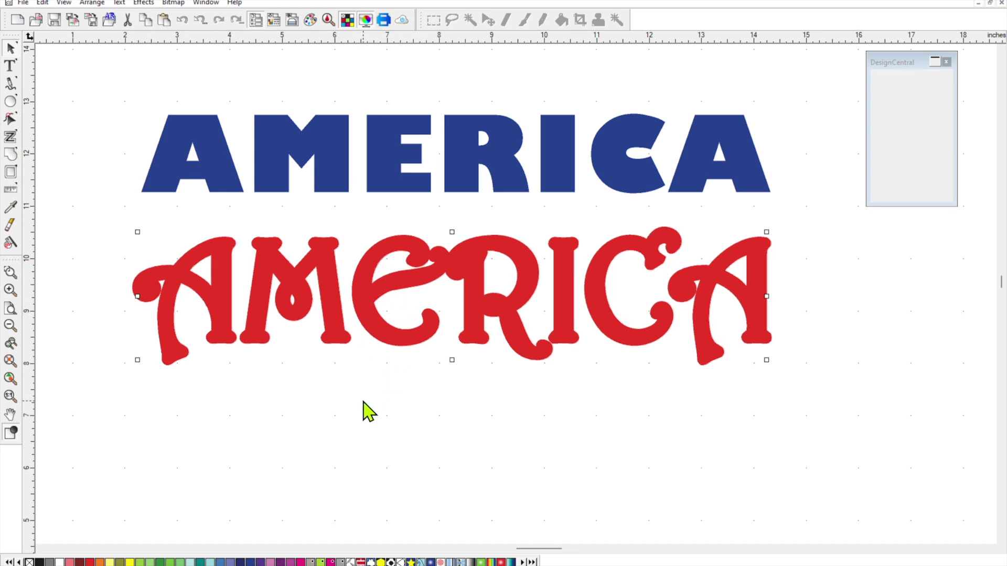
left_click(375, 321)
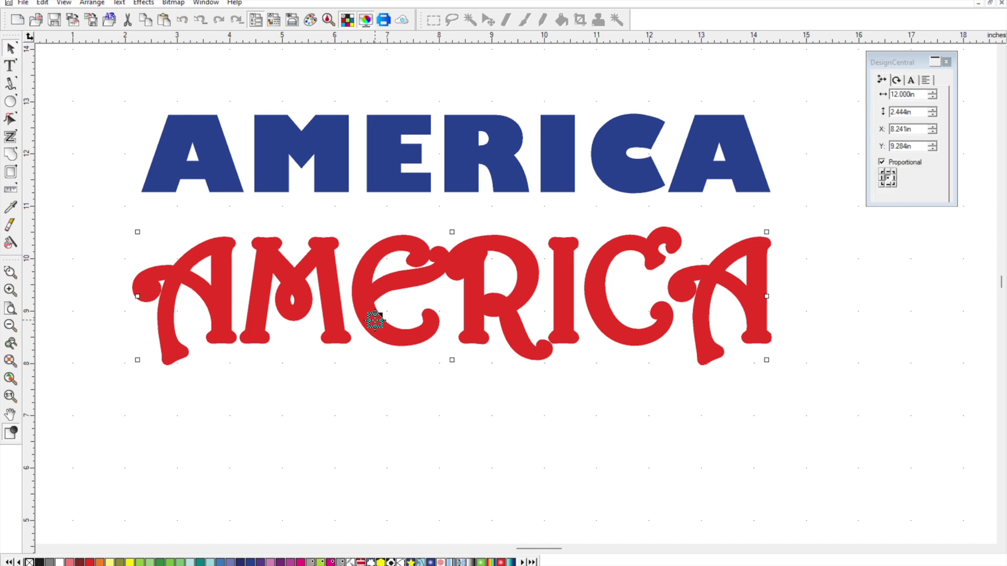
left_click_drag(375, 321, 383, 390)
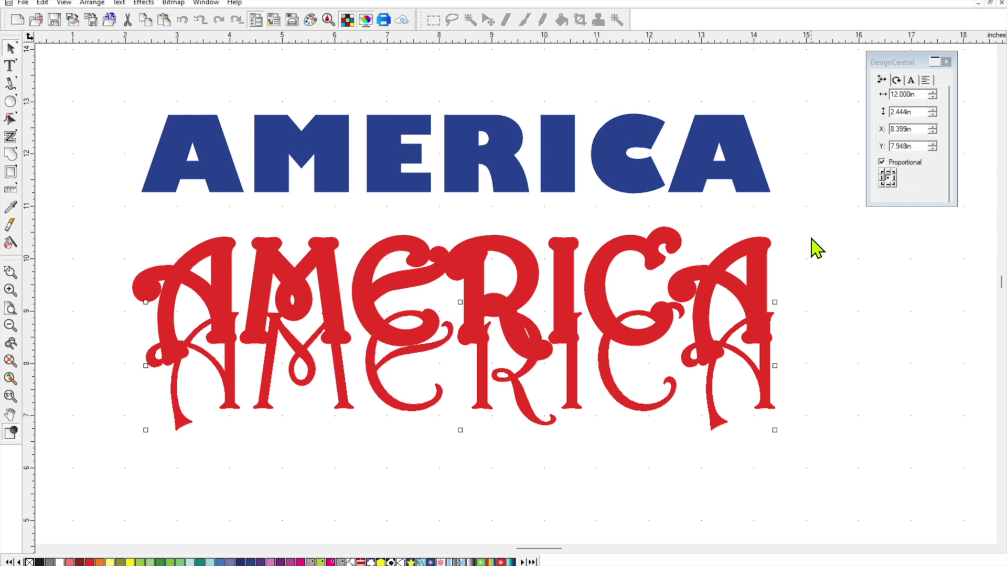
key("ctrl+z")
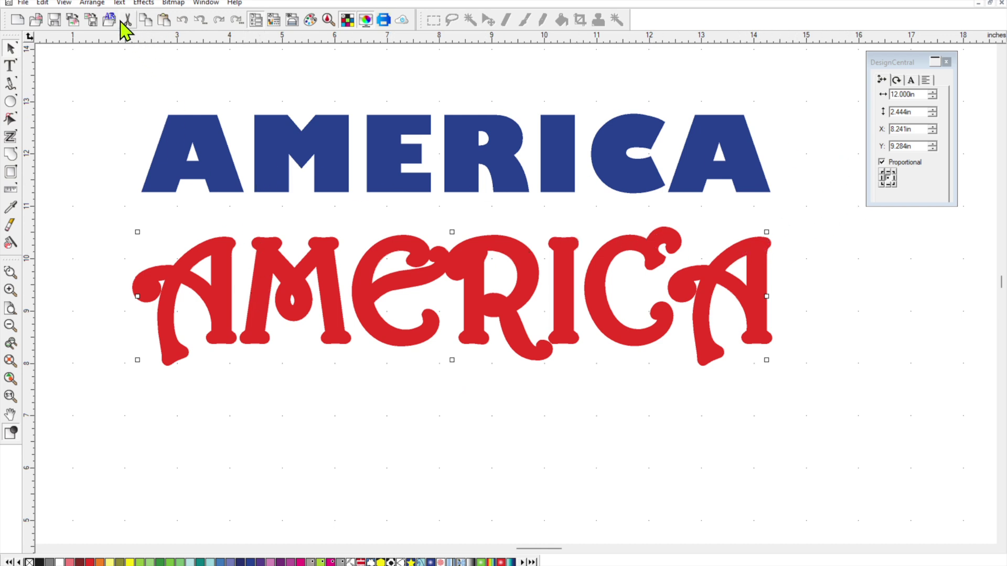
- Apply a CutContour contour cut with holes at 0.000in to the original script AMERICA
left_click(144, 3)
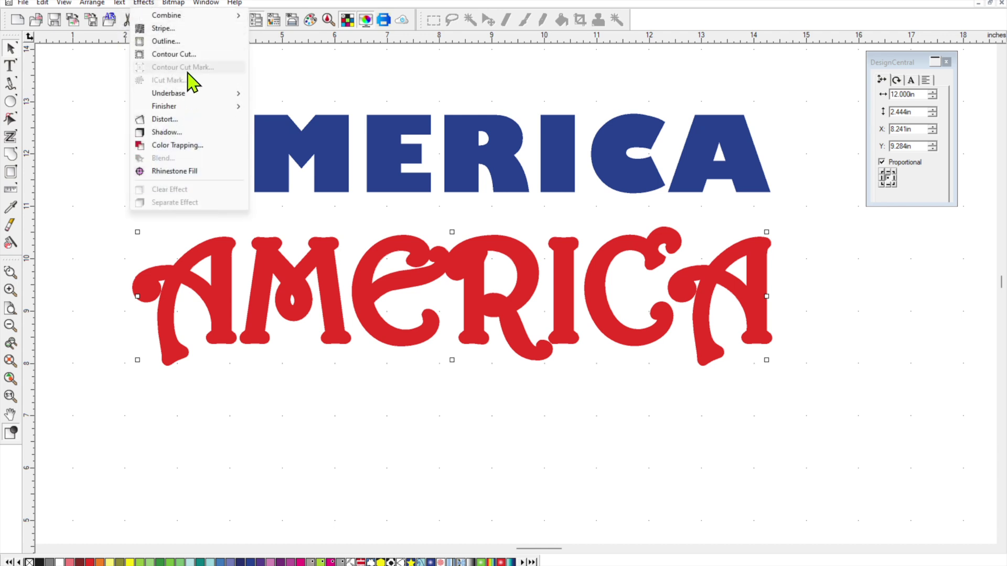
left_click(179, 54)
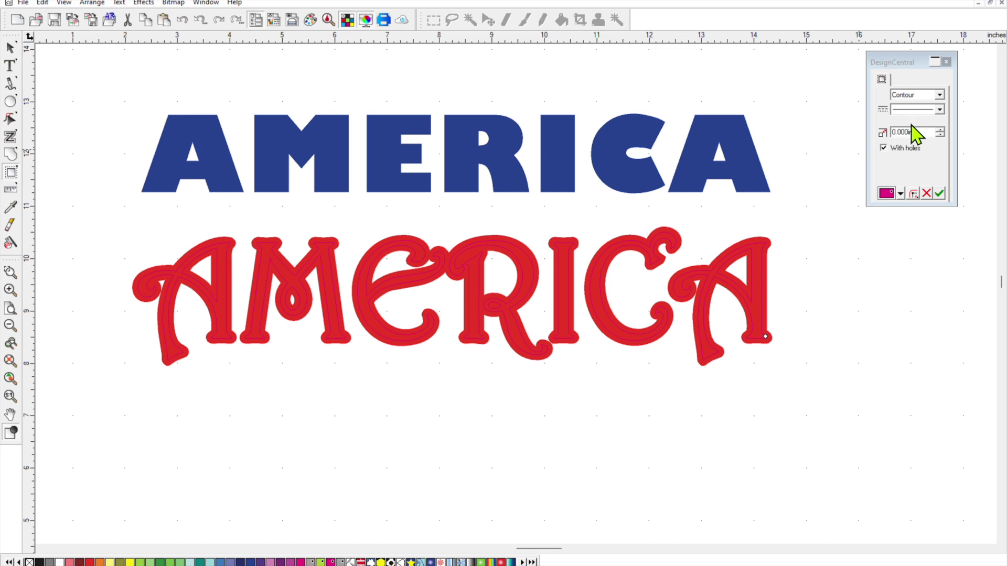
left_click(900, 194)
scroll(902, 297, "down", 6)
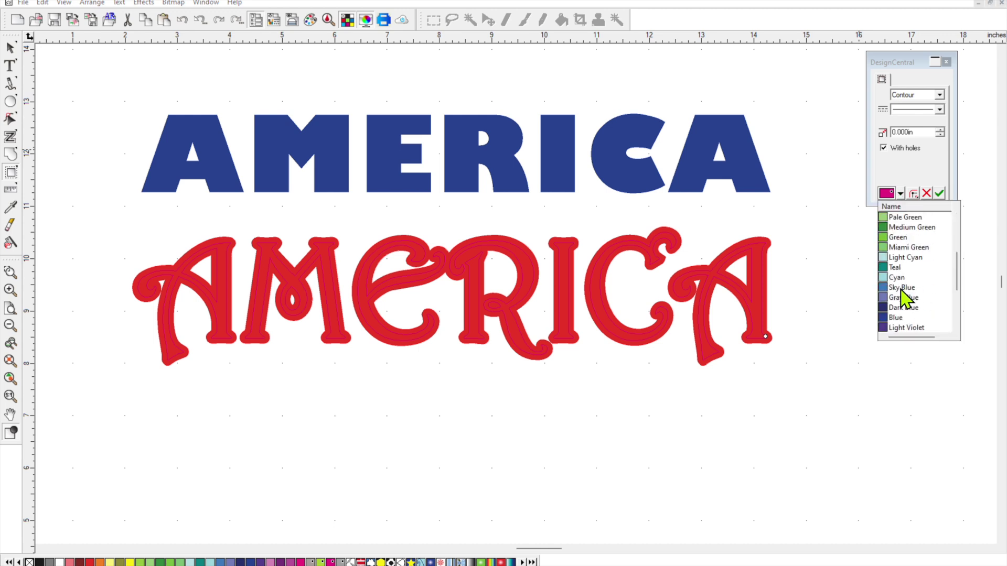
left_click(910, 309)
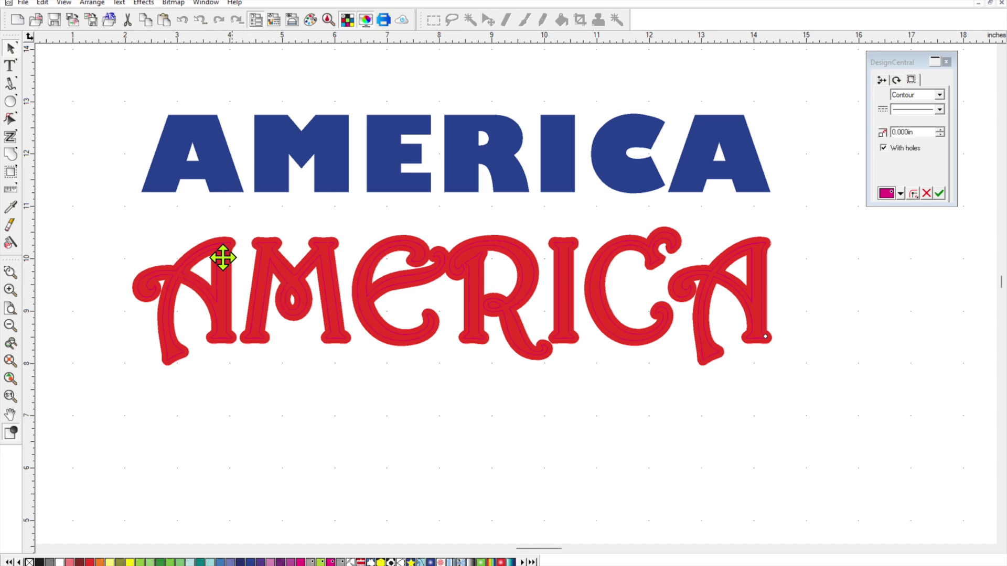
- Drag the contour-cut text down to inspect it, undo the move, and deselect
left_click_drag(213, 269, 212, 369)
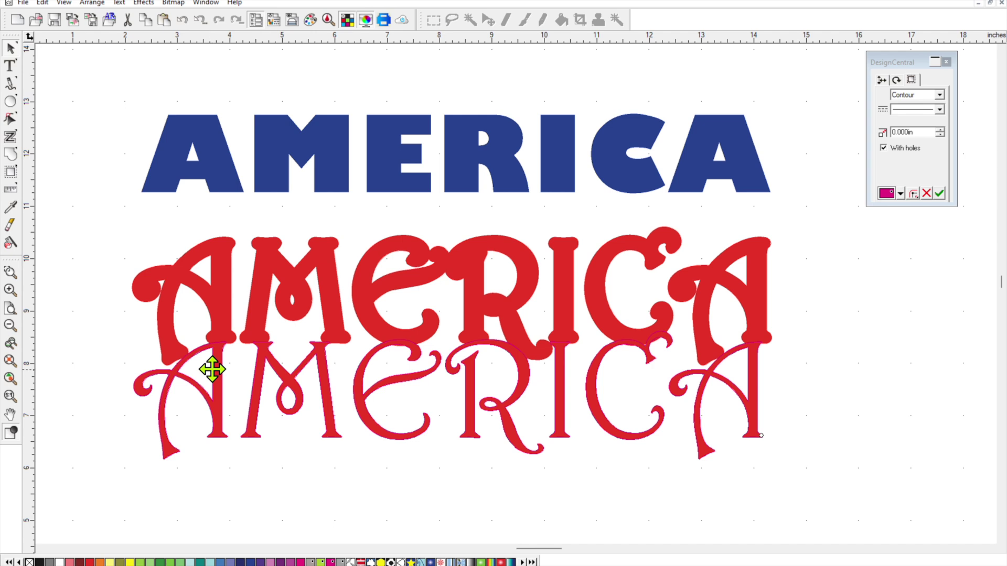
key("ctrl+z")
left_click(217, 380)
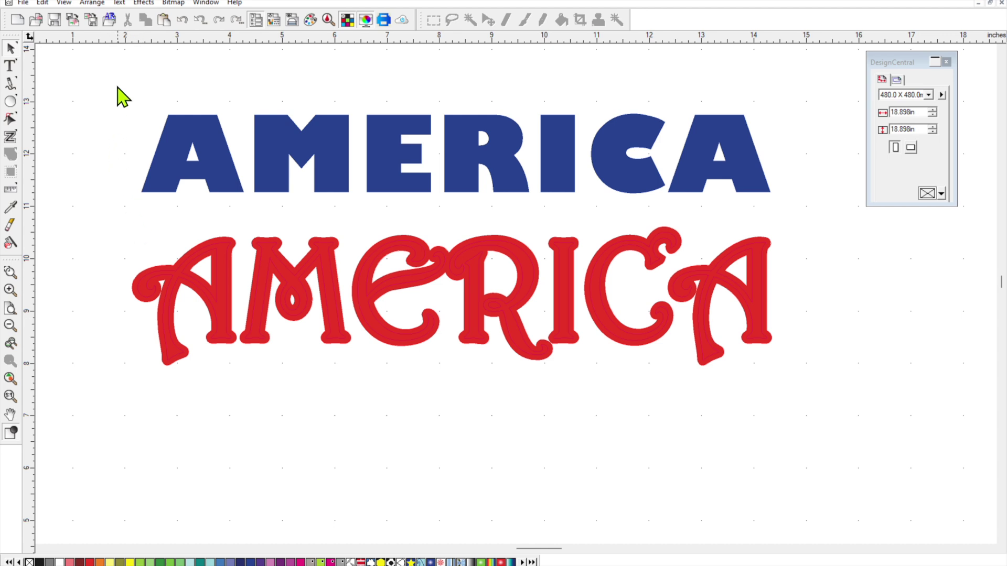
left_click(220, 252)
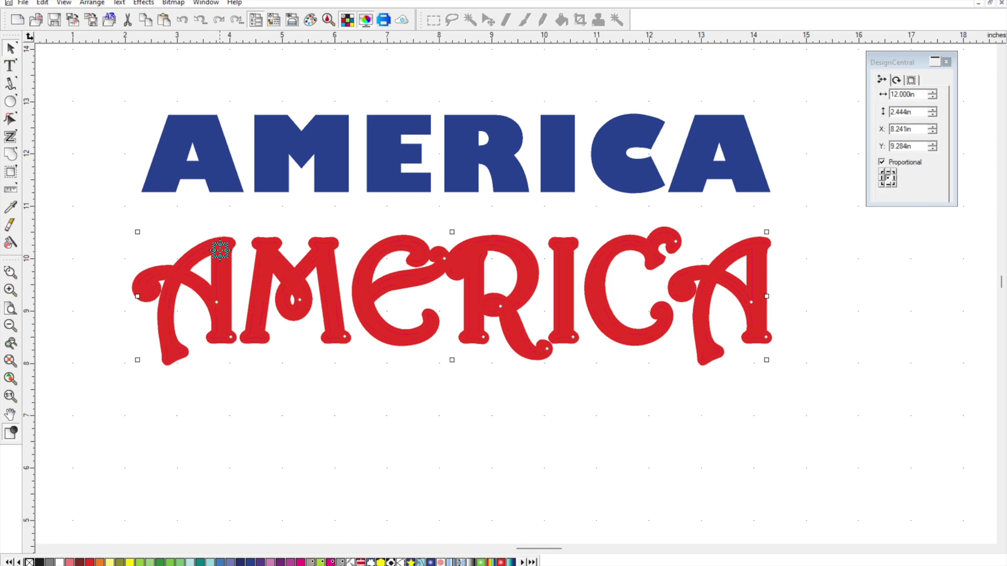
left_click(93, 3)
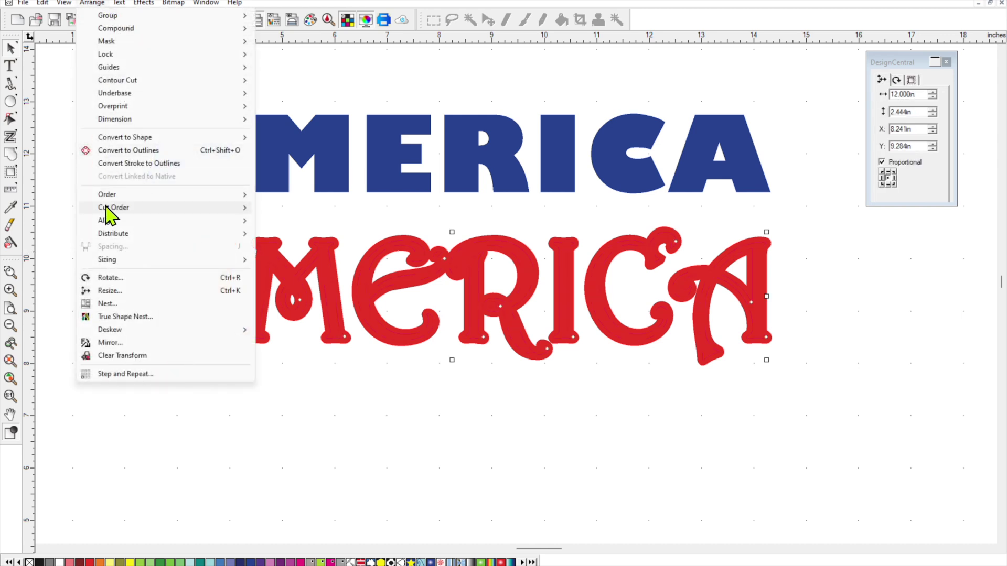
mouse_move(112, 213)
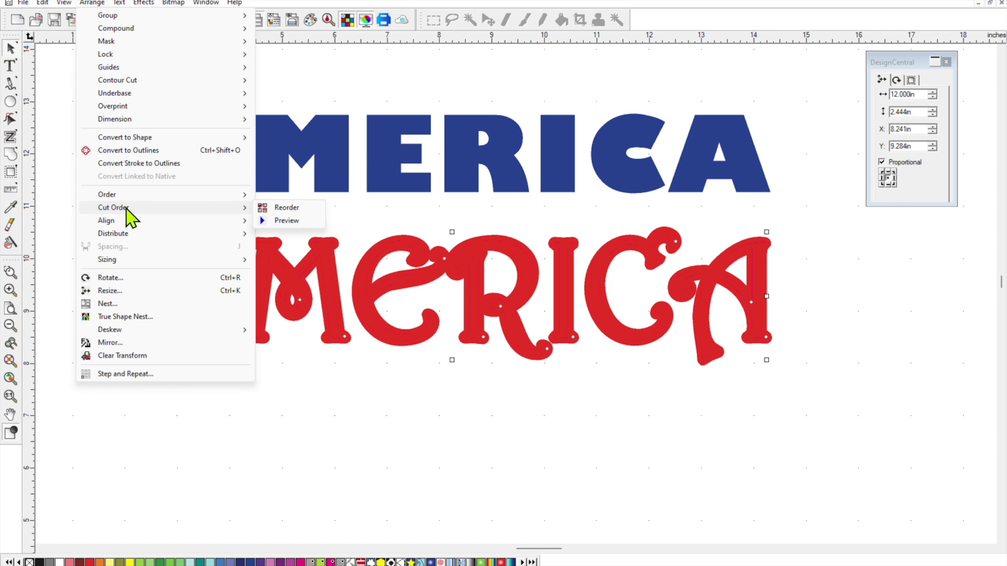
left_click(295, 220)
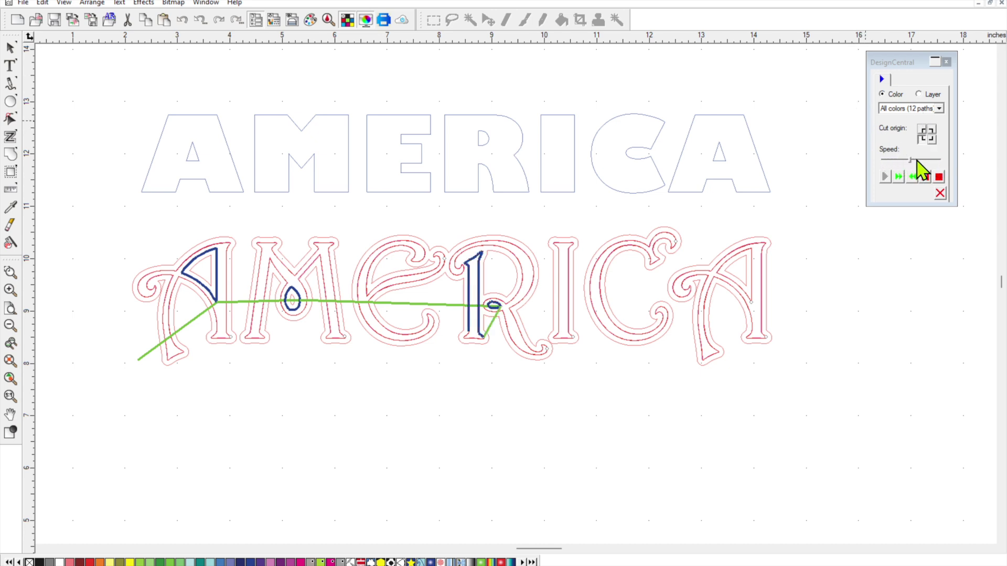
left_click_drag(910, 160, 947, 163)
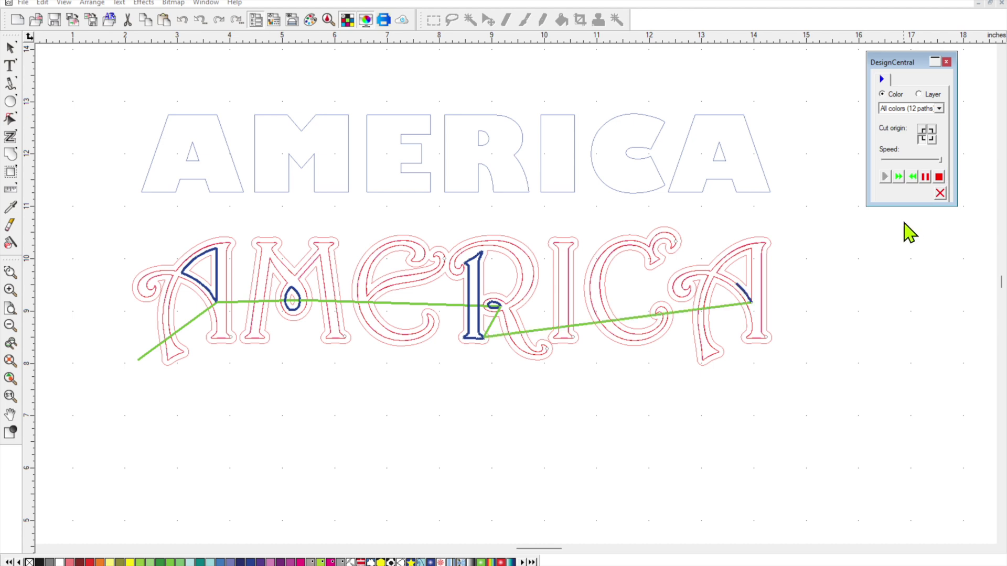
left_click(899, 177)
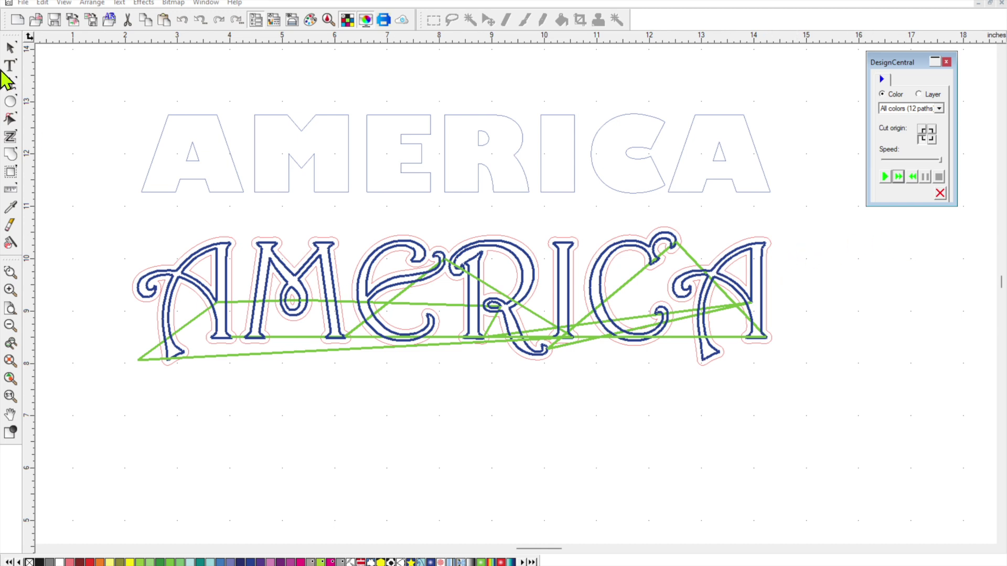
left_click(10, 48)
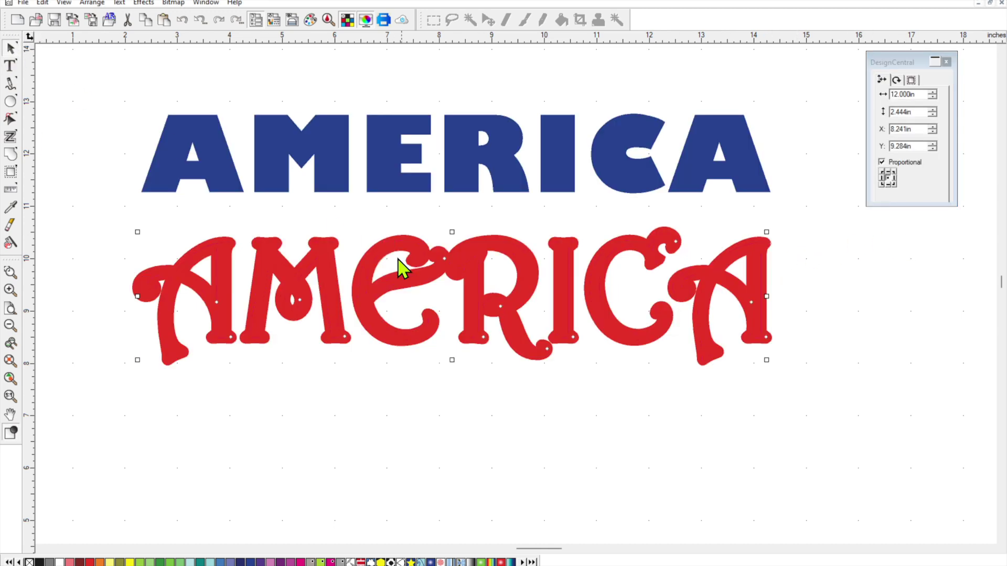
left_click(431, 393)
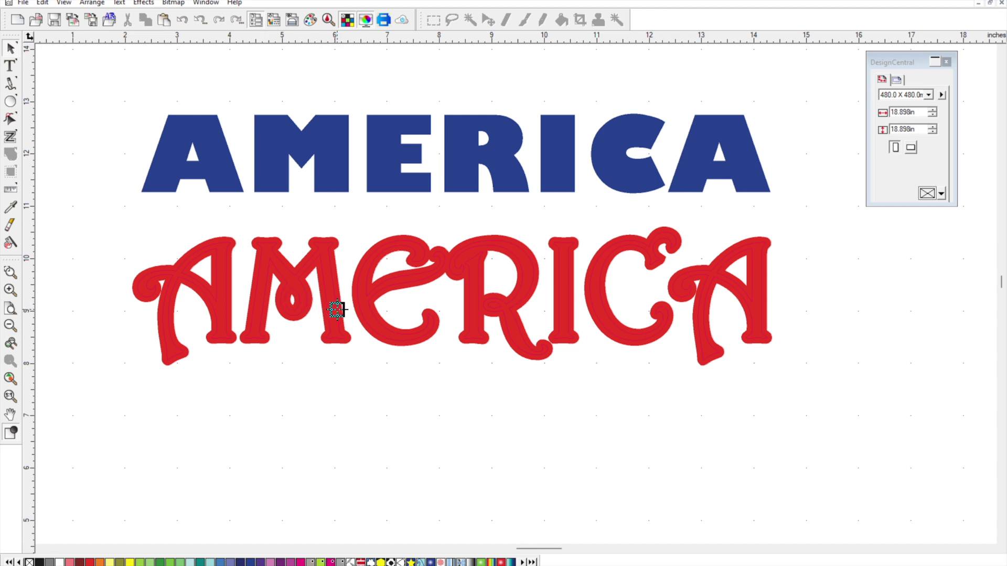
scroll(417, 320, "up", 2)
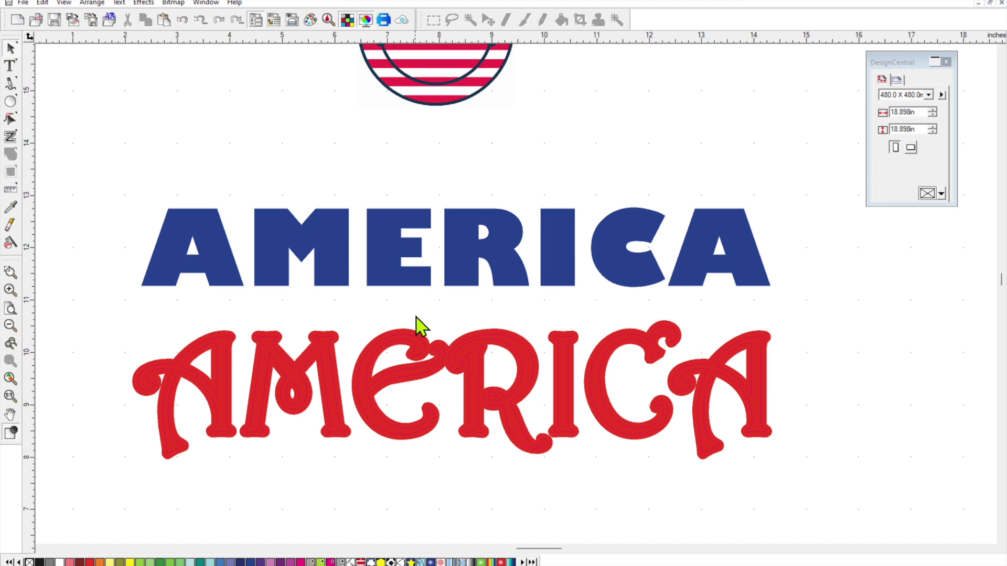
scroll(417, 320, "up", 2)
scroll(418, 321, "down", 4)
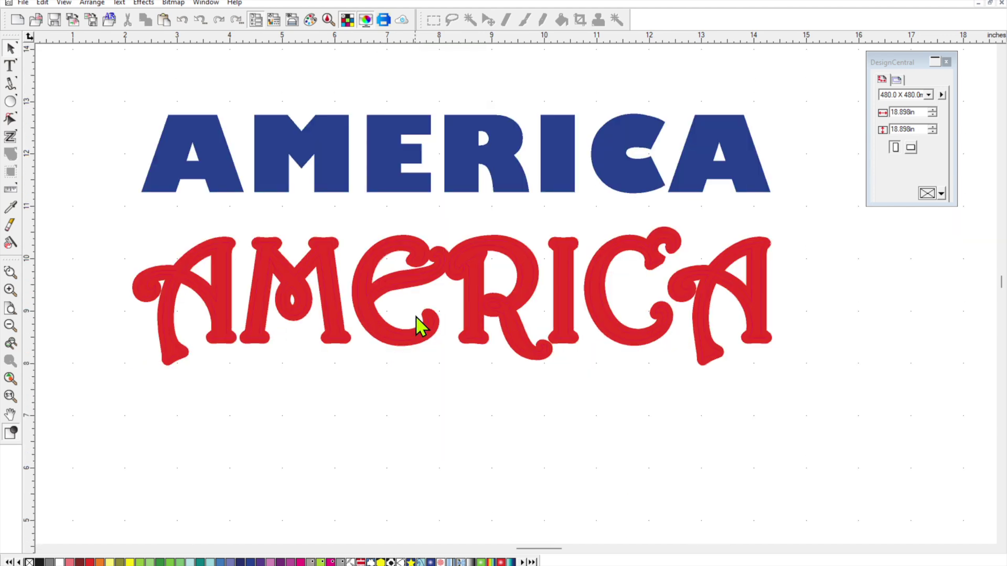
scroll(418, 321, "up", 6)
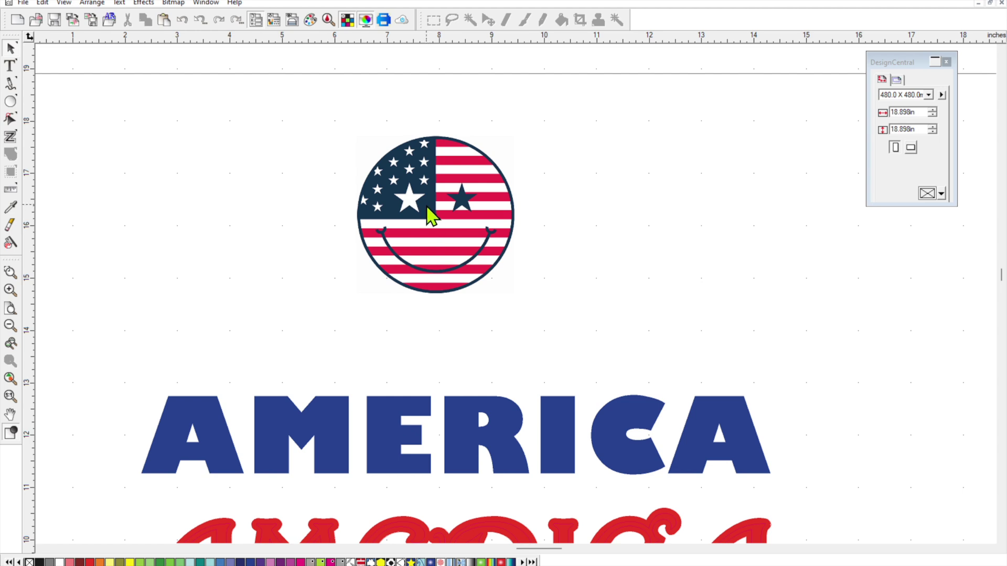
left_click_drag(431, 204, 457, 215)
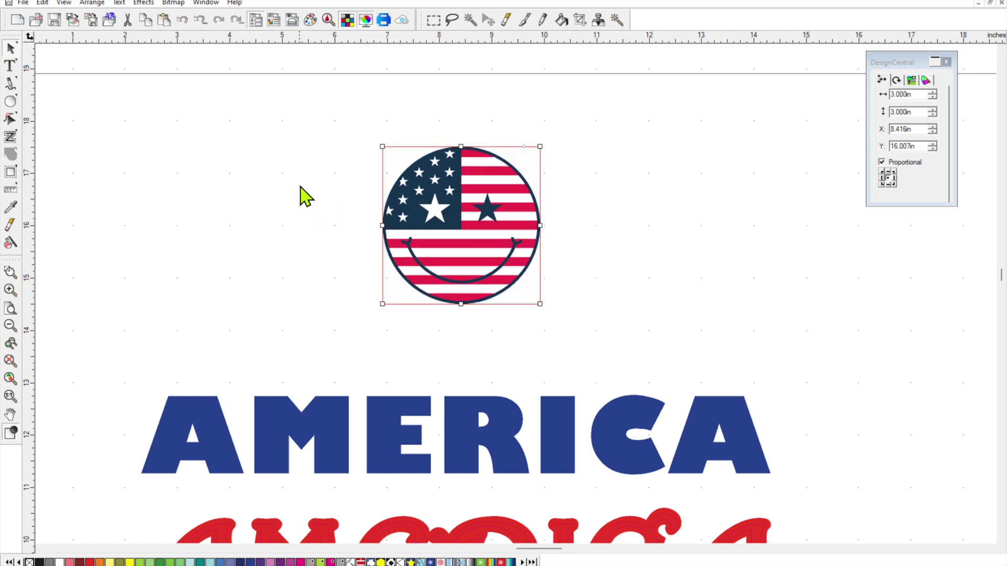
left_click(261, 199)
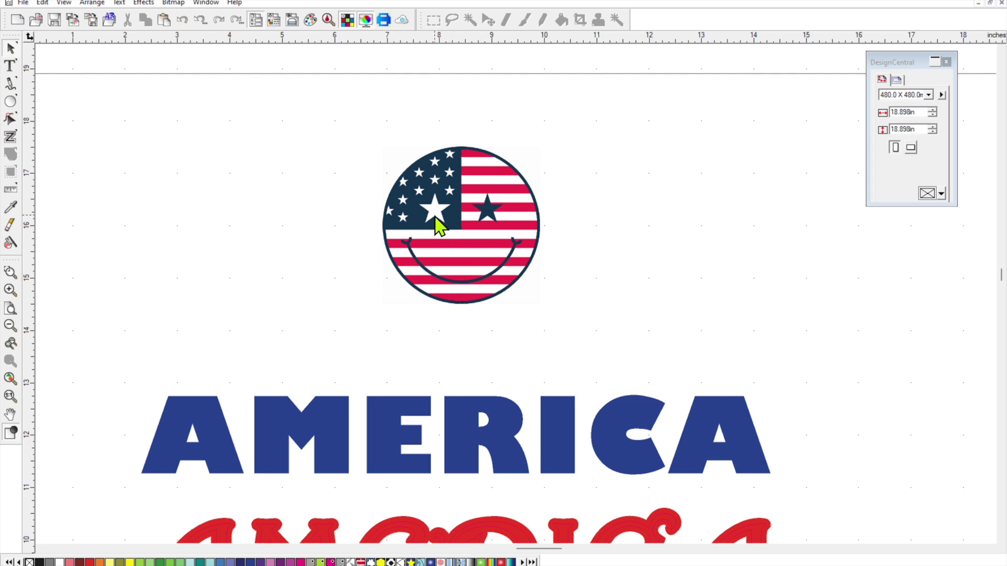
left_click(464, 227)
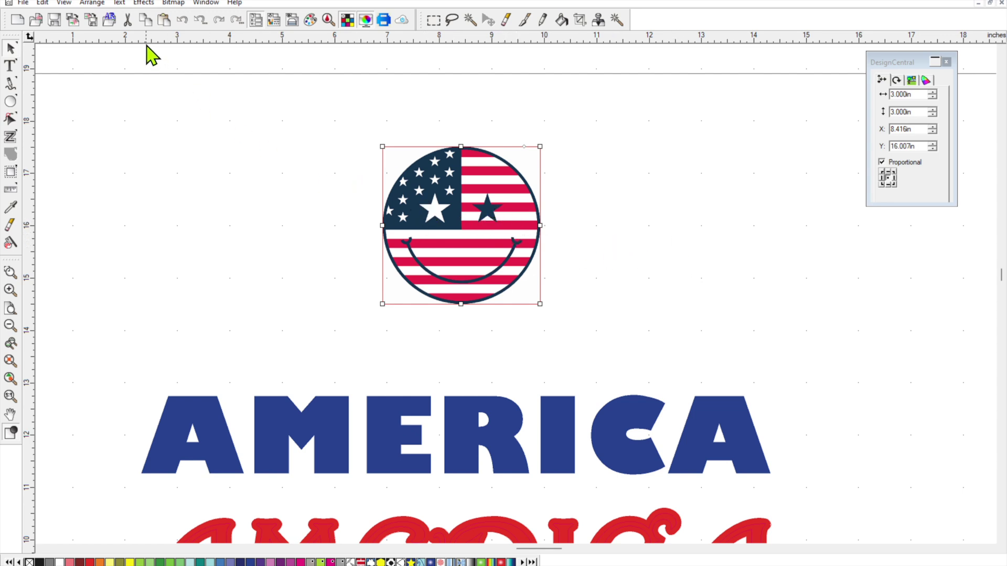
- Outline the flag smiley by 0.100in in Transparent colour, keeping the original
left_click(143, 3)
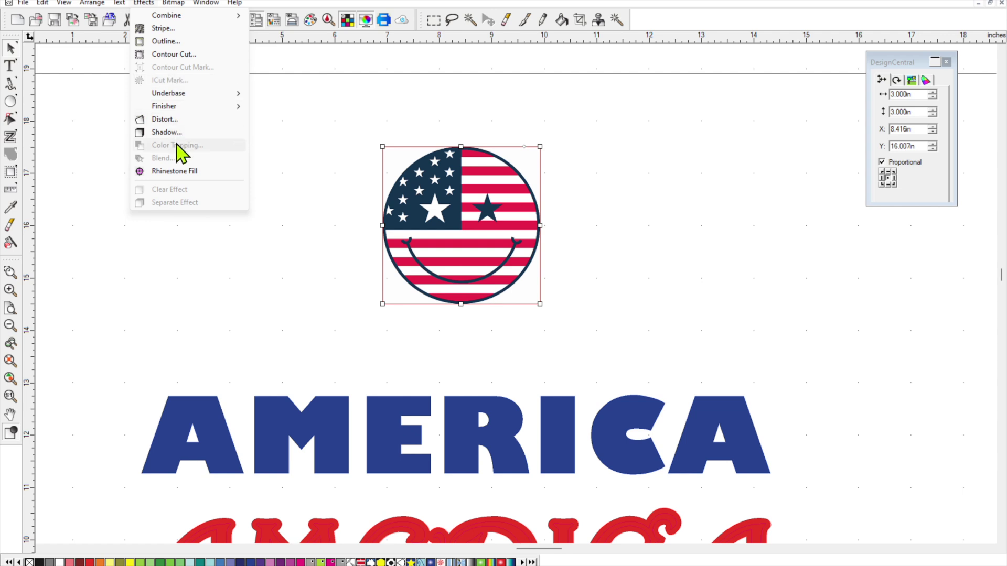
left_click(176, 41)
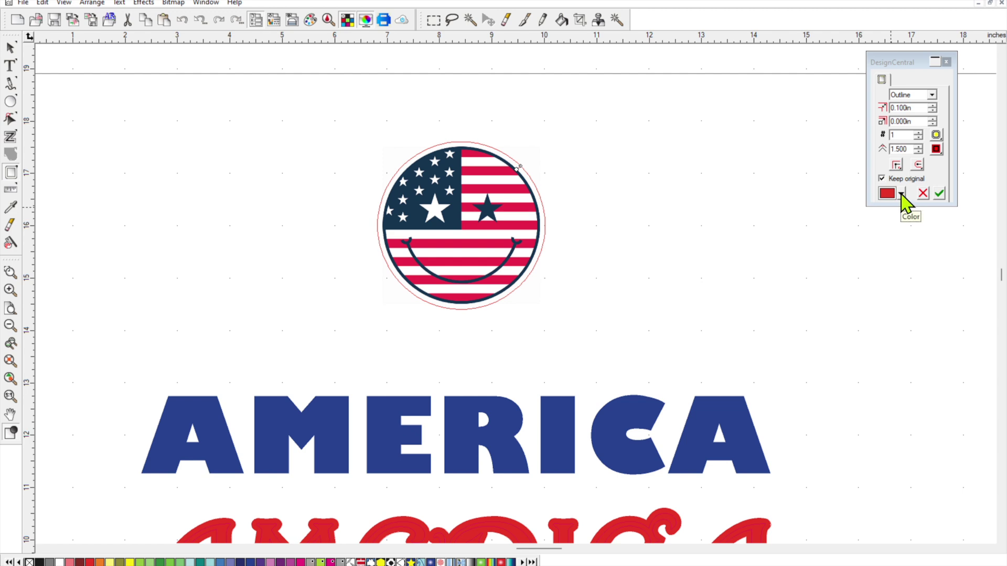
left_click(901, 194)
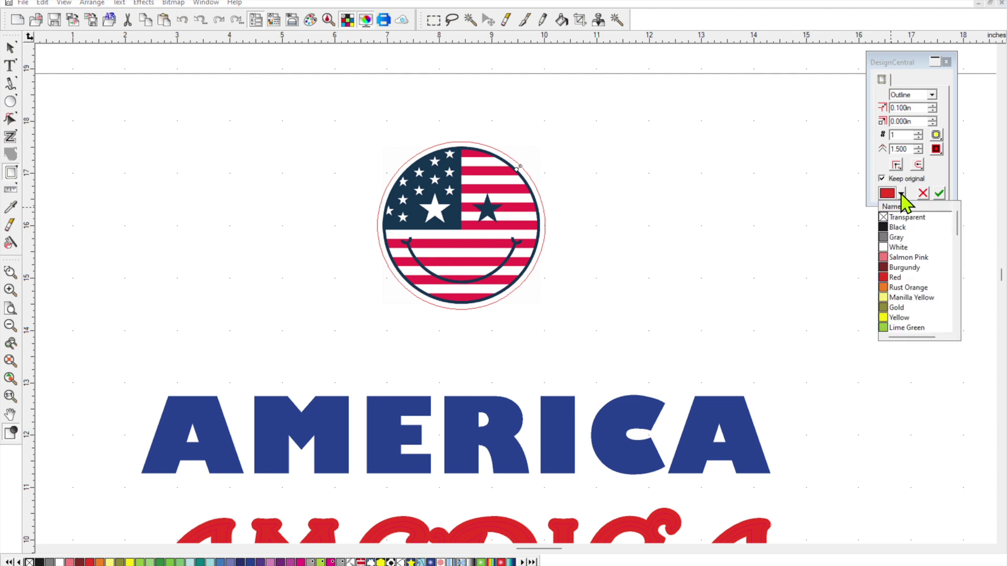
left_click(907, 216)
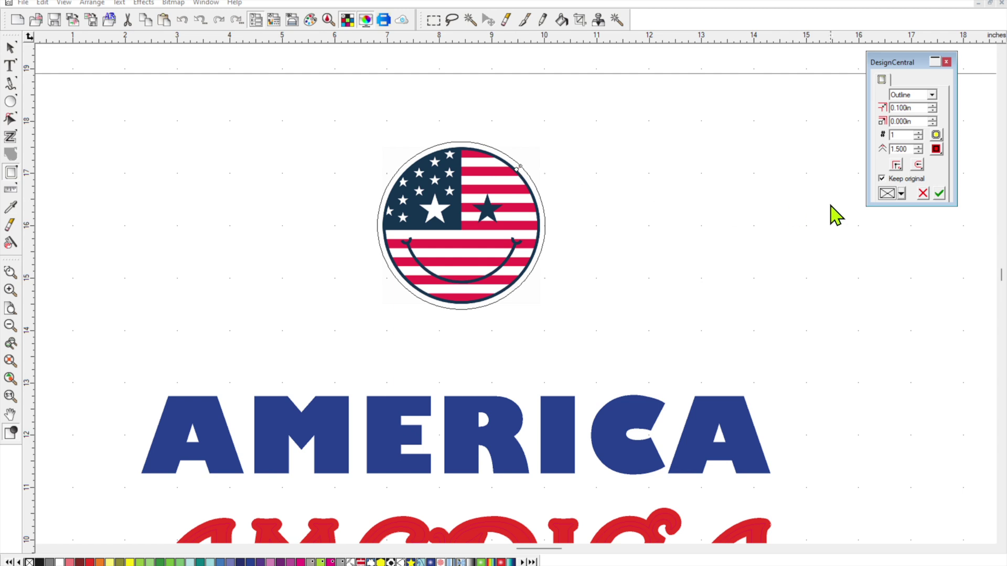
left_click(902, 194)
left_click(903, 218)
left_click(939, 194)
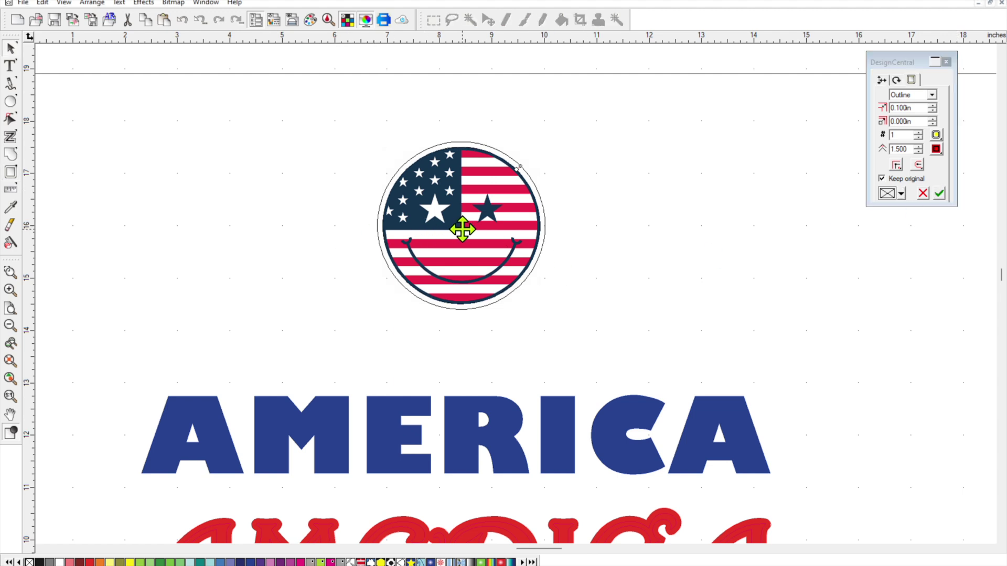
- Split the smiley's outline into its own circle and fill it with the smiley's navy blue
left_click(144, 3)
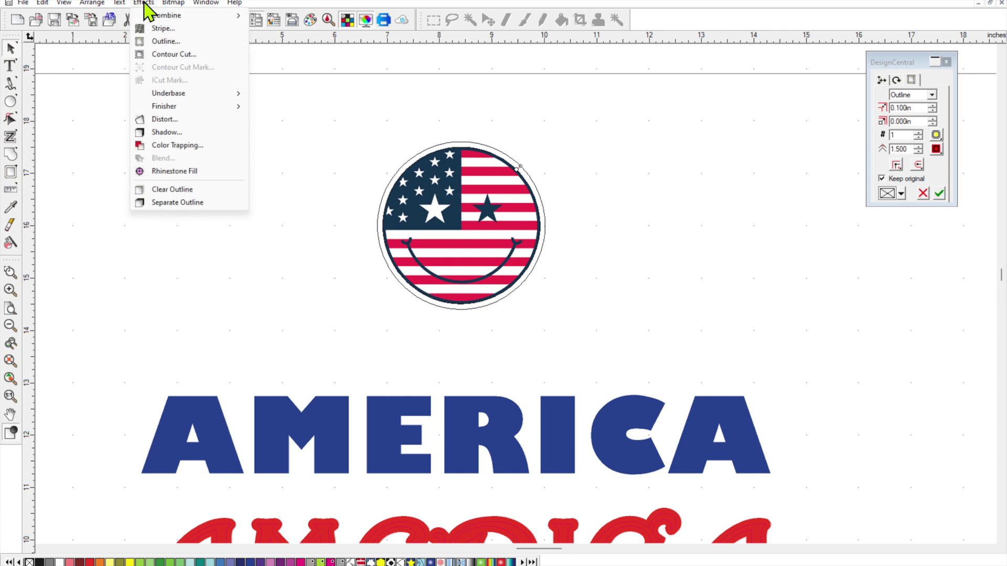
left_click(183, 203)
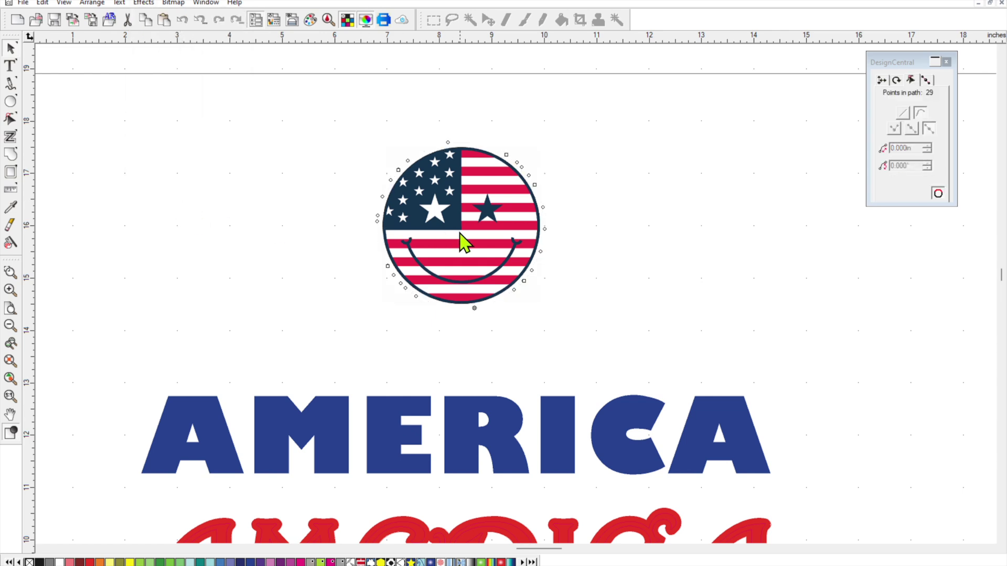
left_click_drag(461, 225, 518, 217)
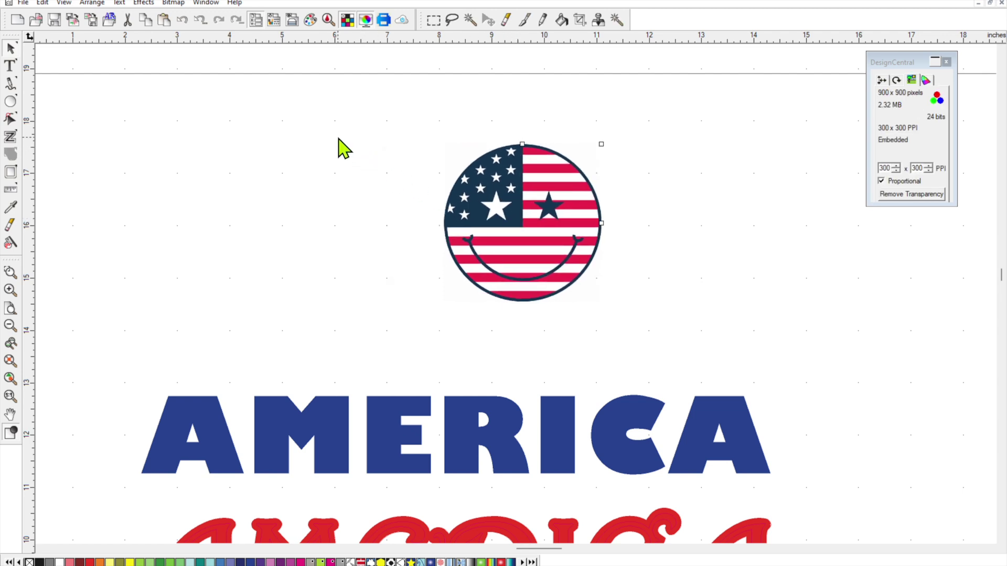
left_click_drag(350, 132, 440, 303)
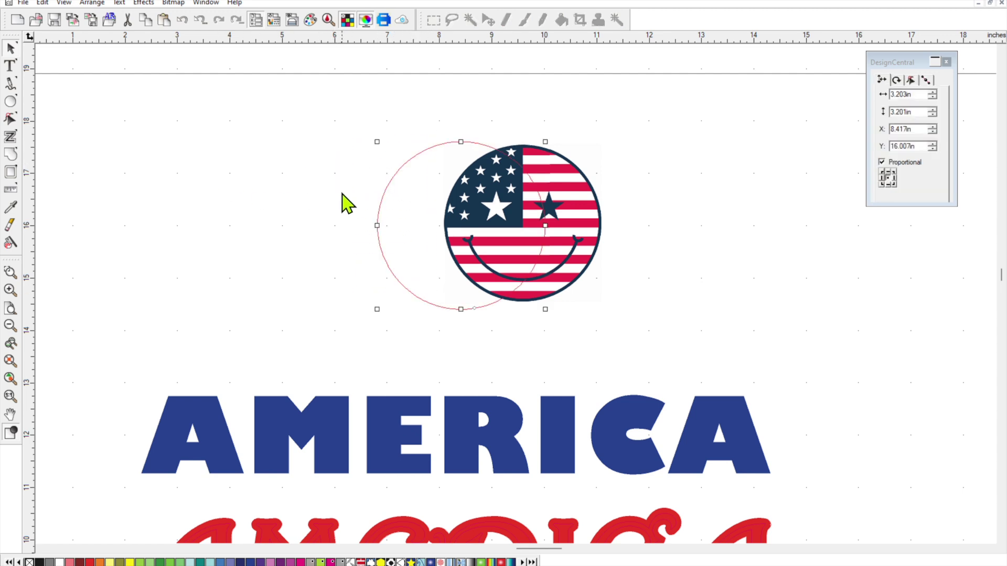
left_click(10, 209)
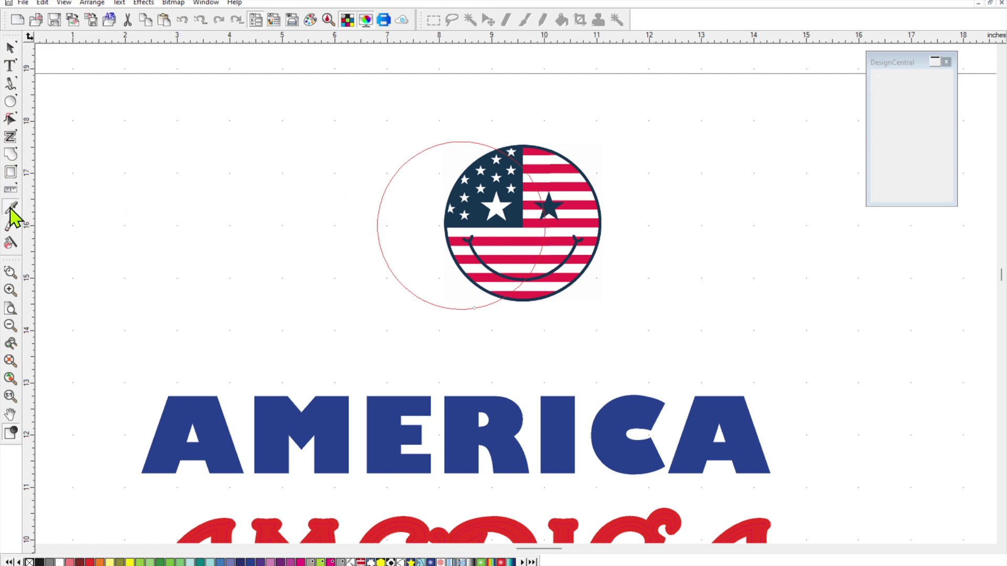
left_click(521, 153)
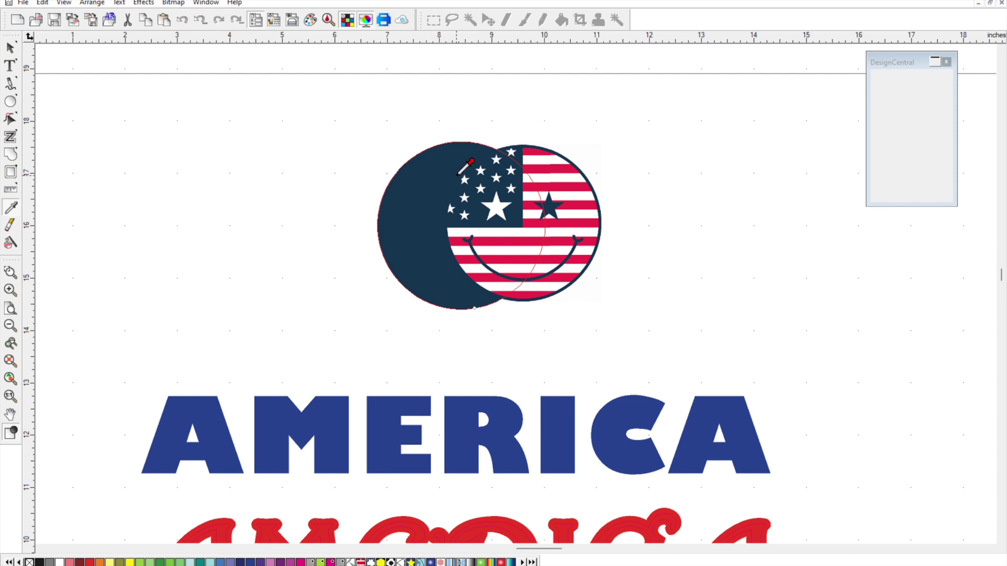
left_click(10, 48)
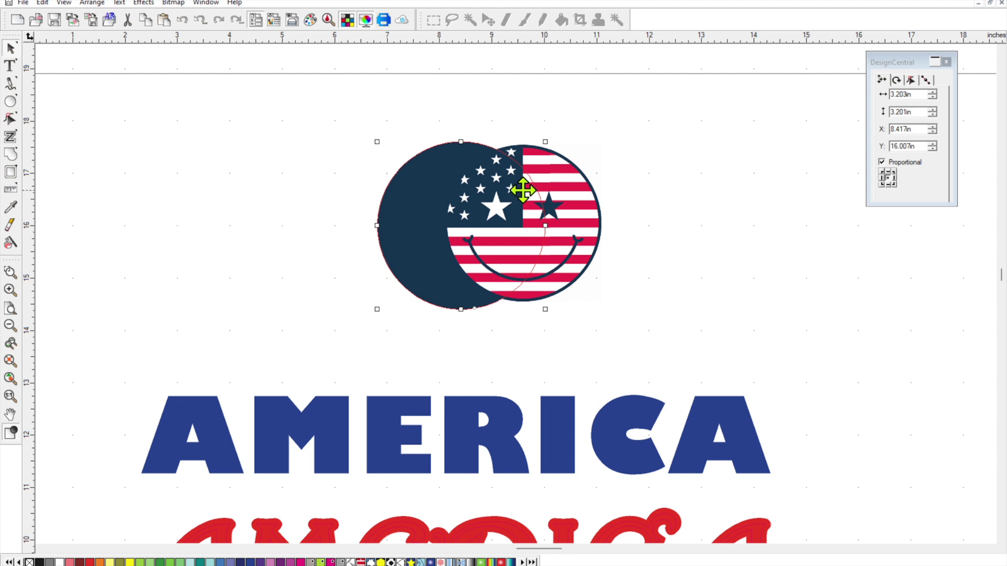
- Centre-align the smiley on the navy circle, then reselect the smiley alone
left_click_drag(338, 120, 644, 320)
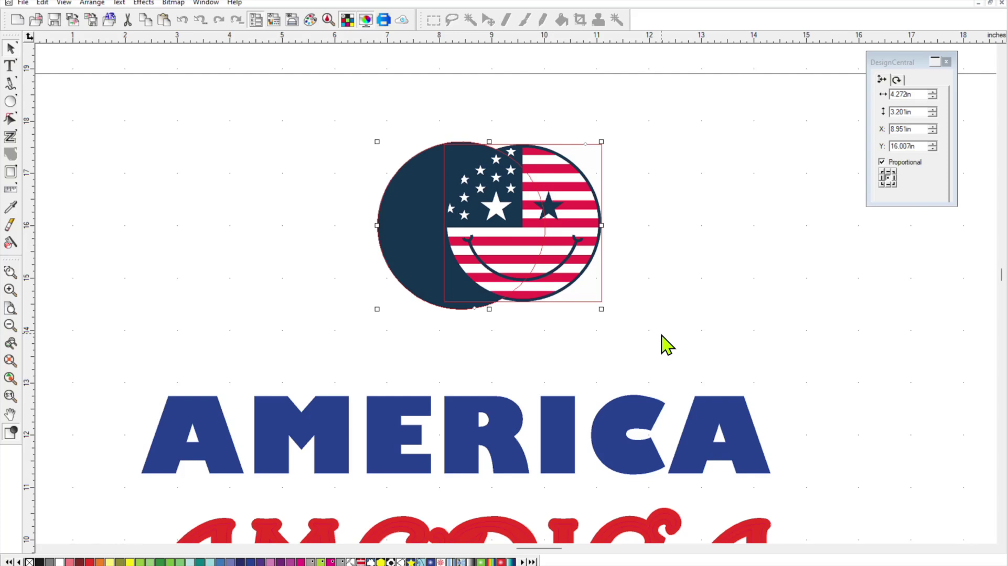
key("c")
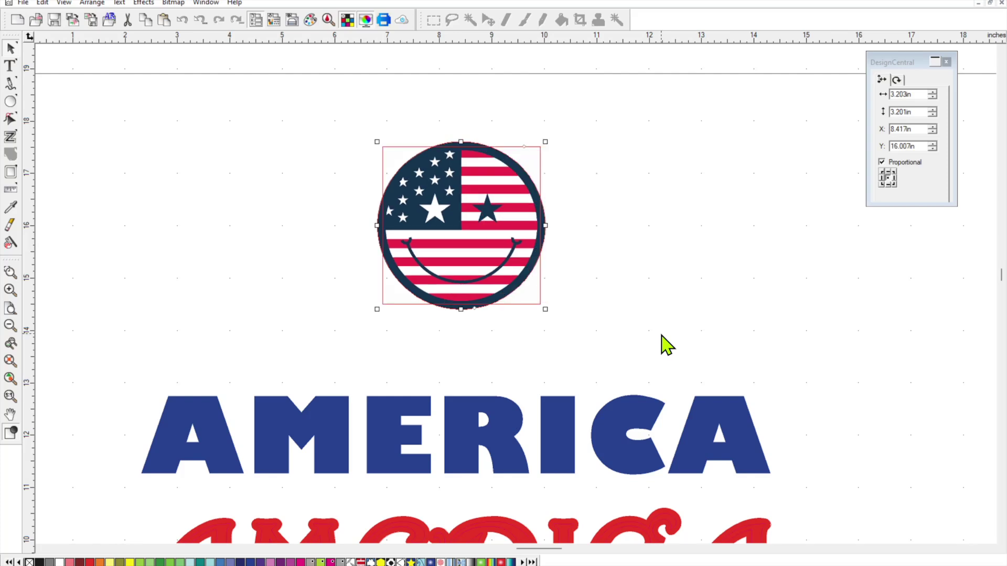
left_click(606, 152)
left_click(472, 217)
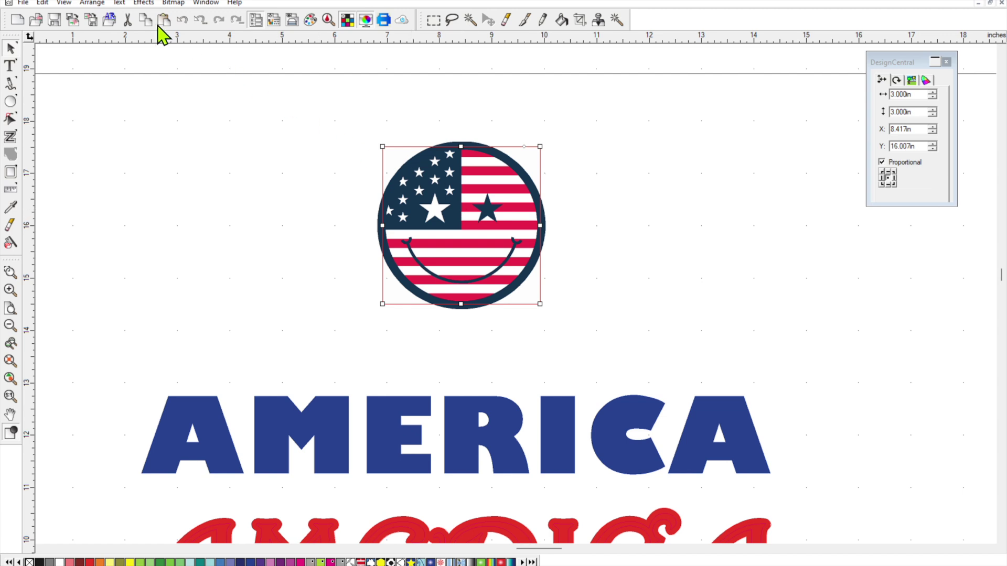
- Add a contour cut with holes to the original flag smiley
left_click(144, 4)
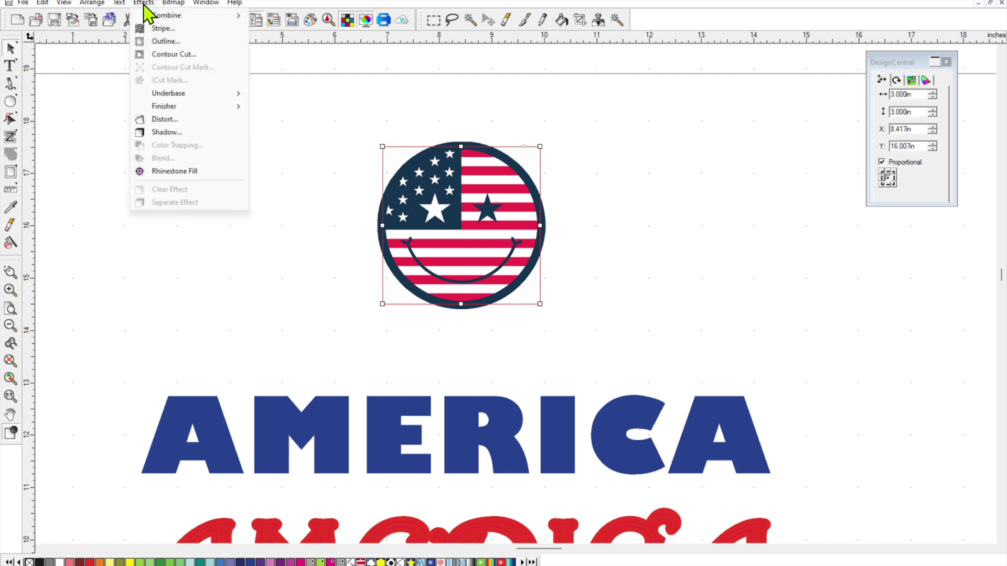
left_click(168, 54)
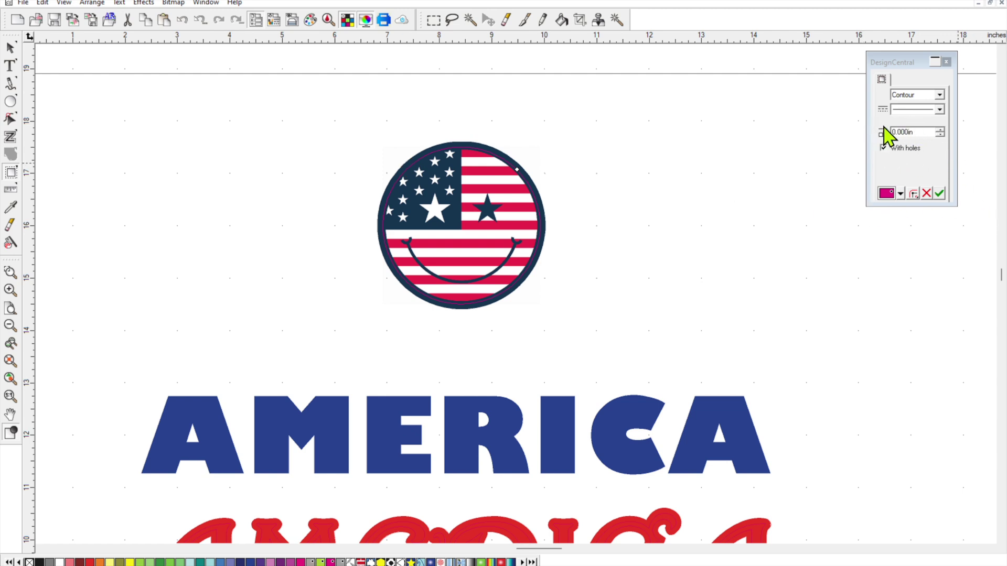
left_click(939, 194)
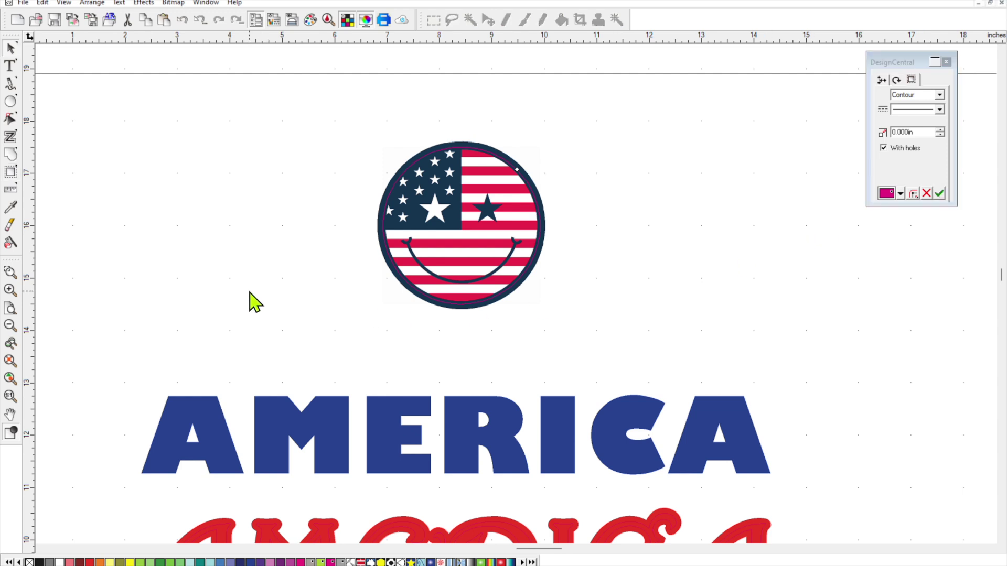
left_click(311, 183)
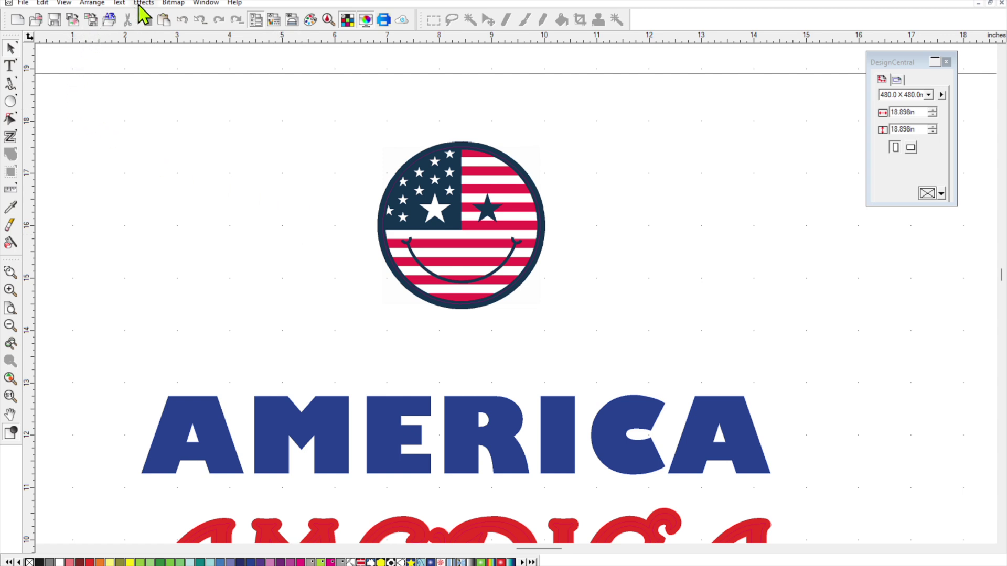
- Preview the cut order of the contour paths, then stop the preview
left_click(92, 3)
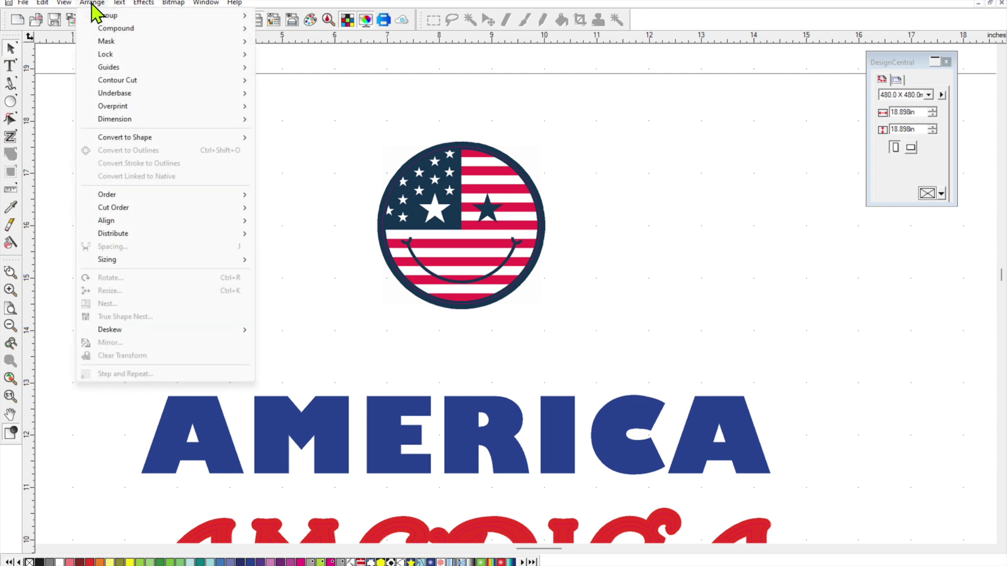
mouse_move(157, 208)
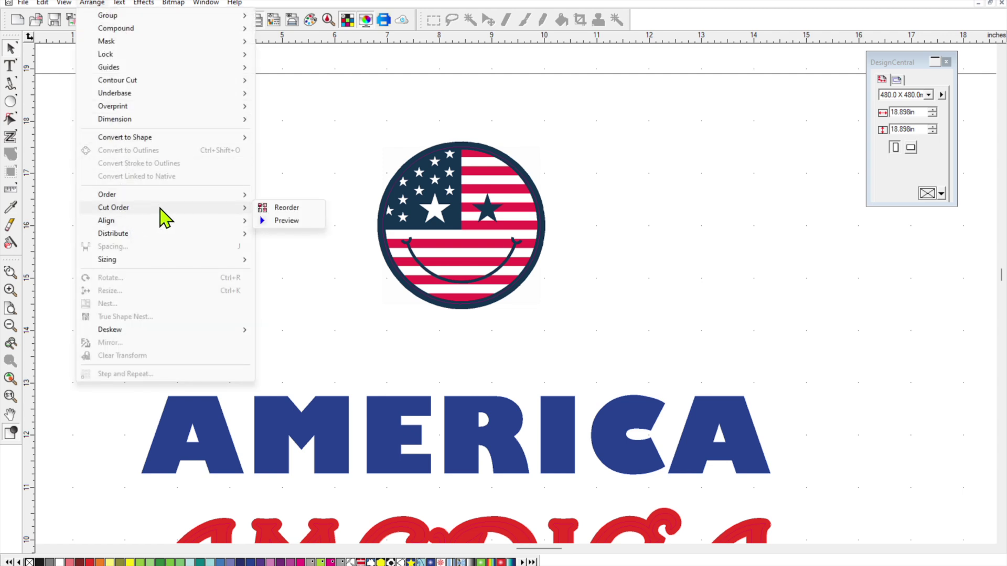
left_click(291, 221)
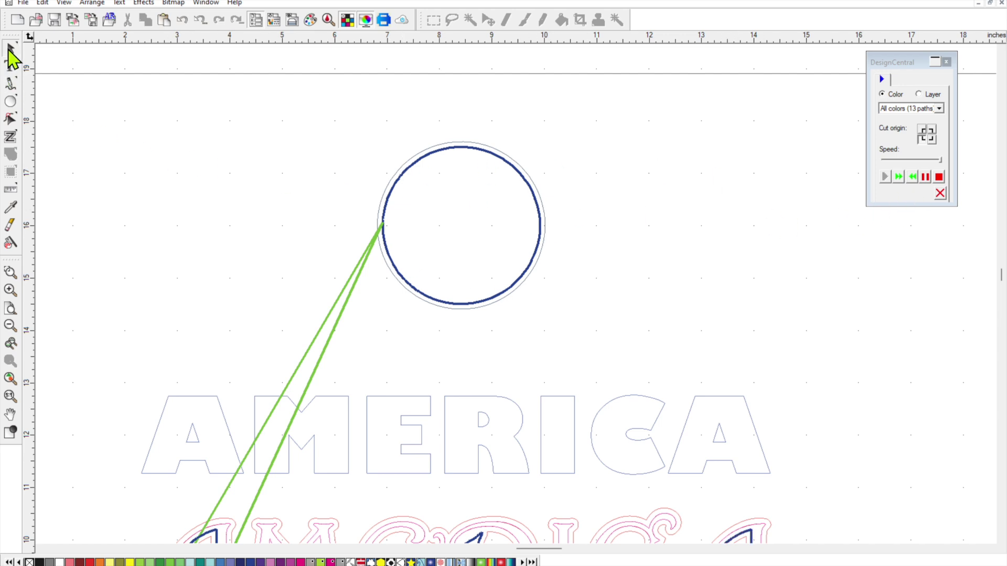
left_click(8, 50)
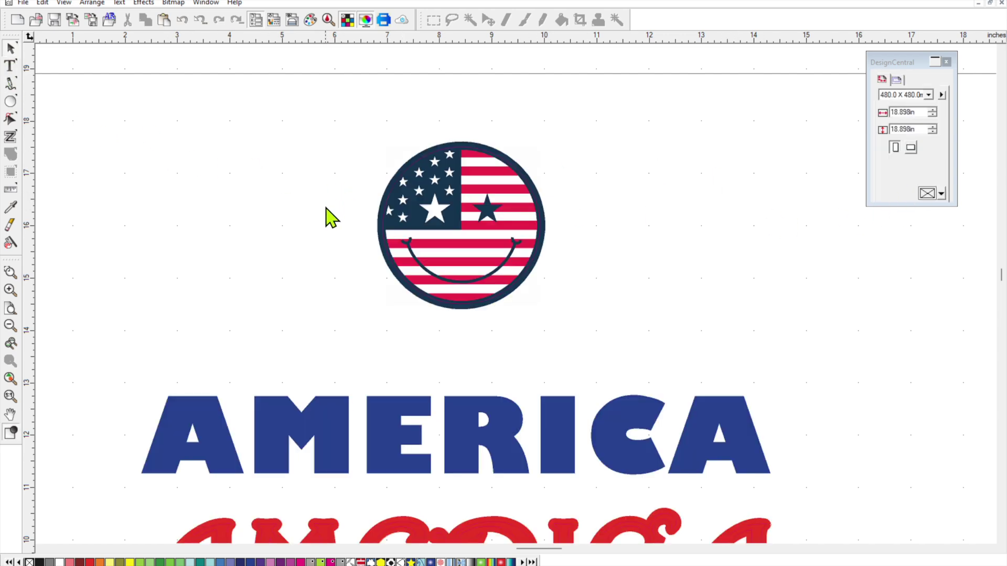
scroll(326, 219, "down", 2)
- Scroll the canvas up and back down to review the finished design
scroll(326, 218, "up", 2)
scroll(326, 218, "down", 2)
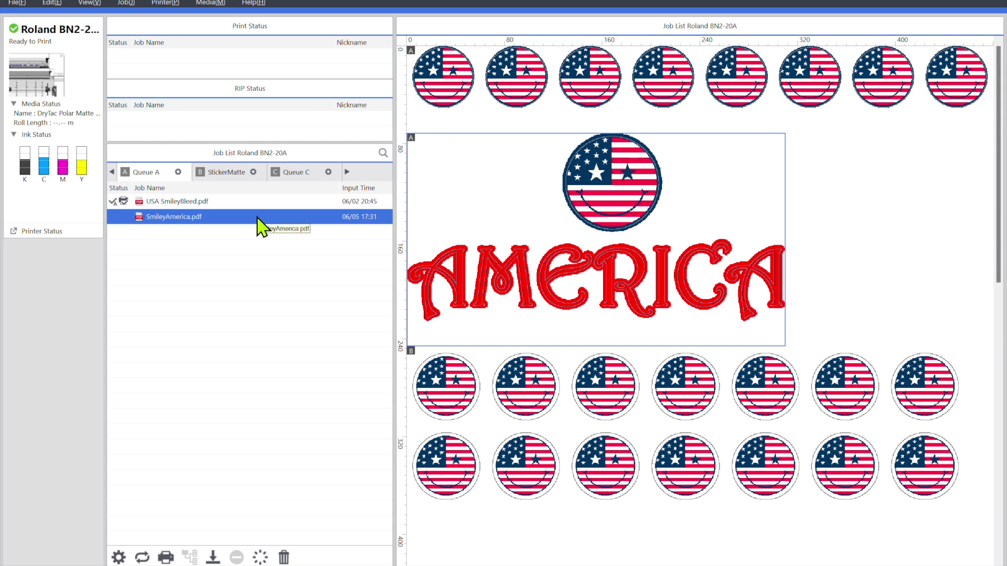
- In SmileyAmerica.pdf's Cut Controls, preview Cut Only, then return Operation Mode to Print & Cut
double_click(260, 225)
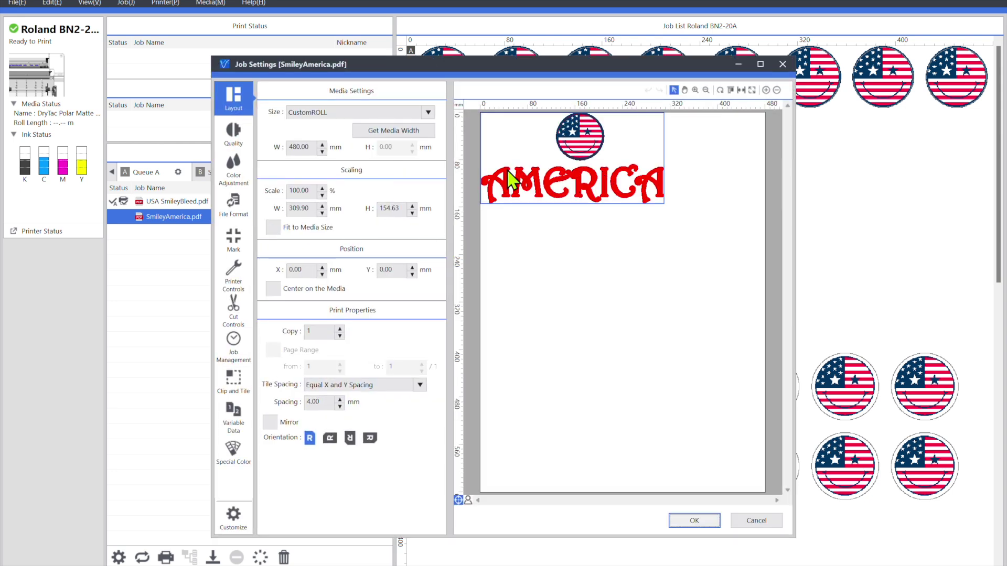
left_click(234, 313)
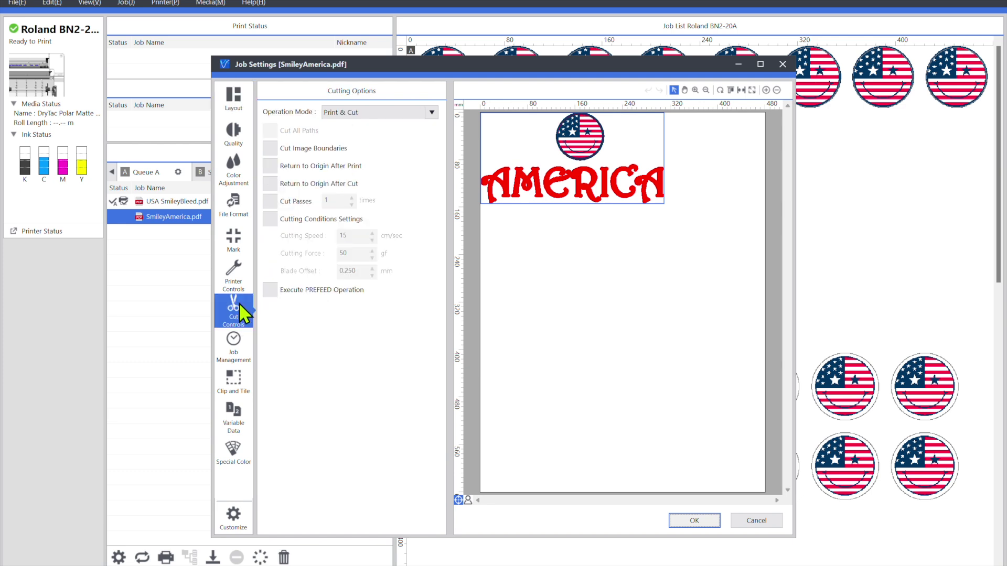
left_click_drag(590, 142, 638, 200)
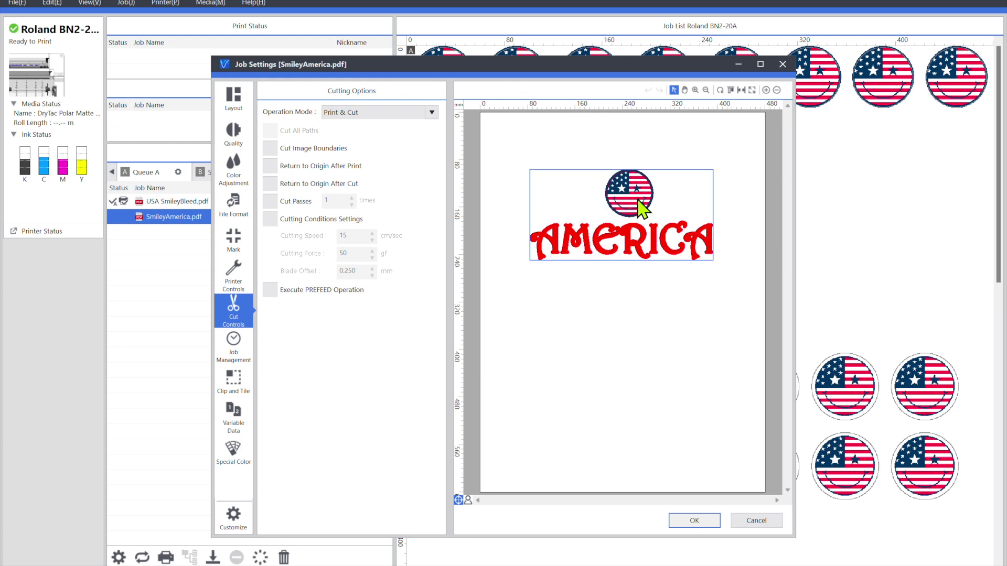
left_click(432, 113)
left_click(354, 159)
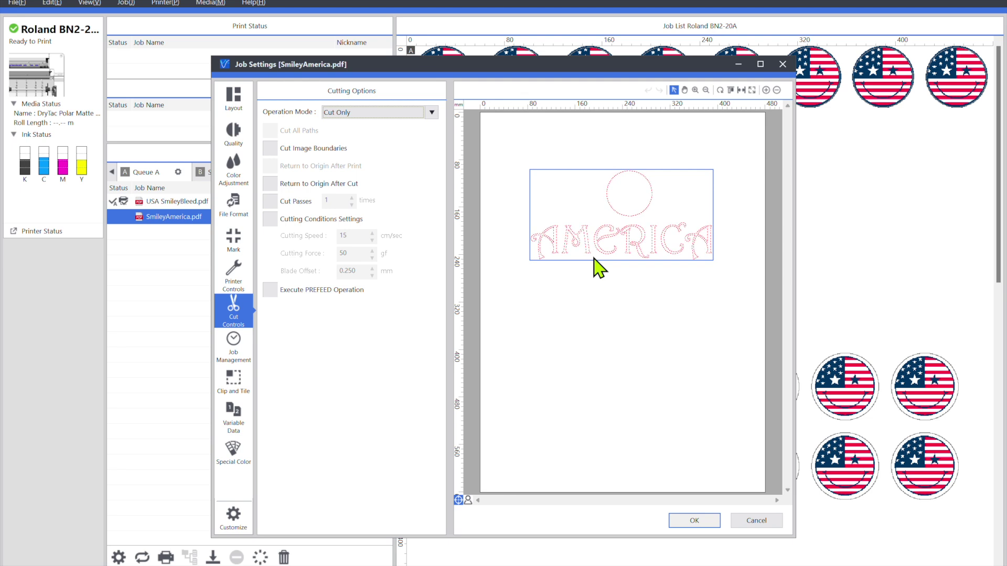
key("Up")
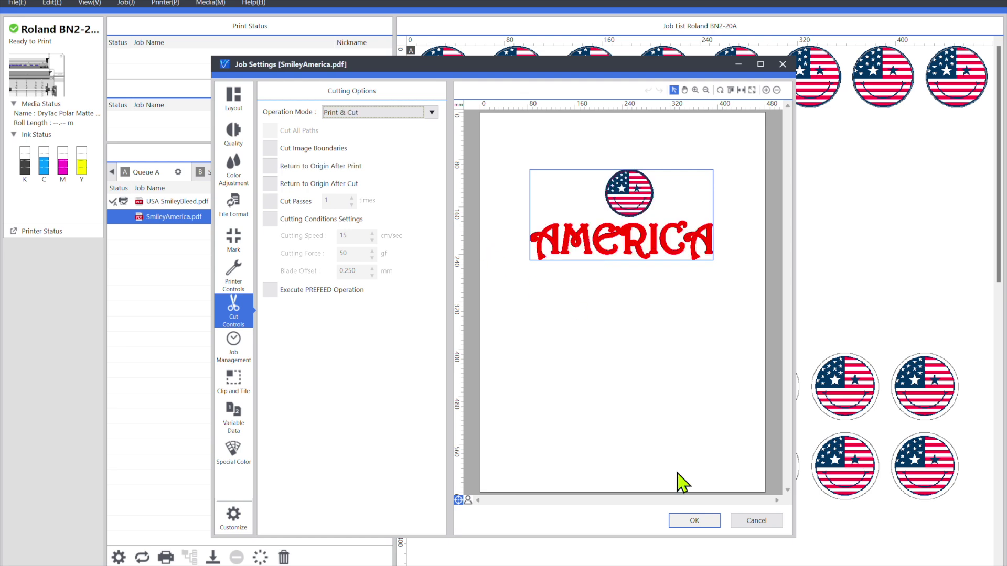